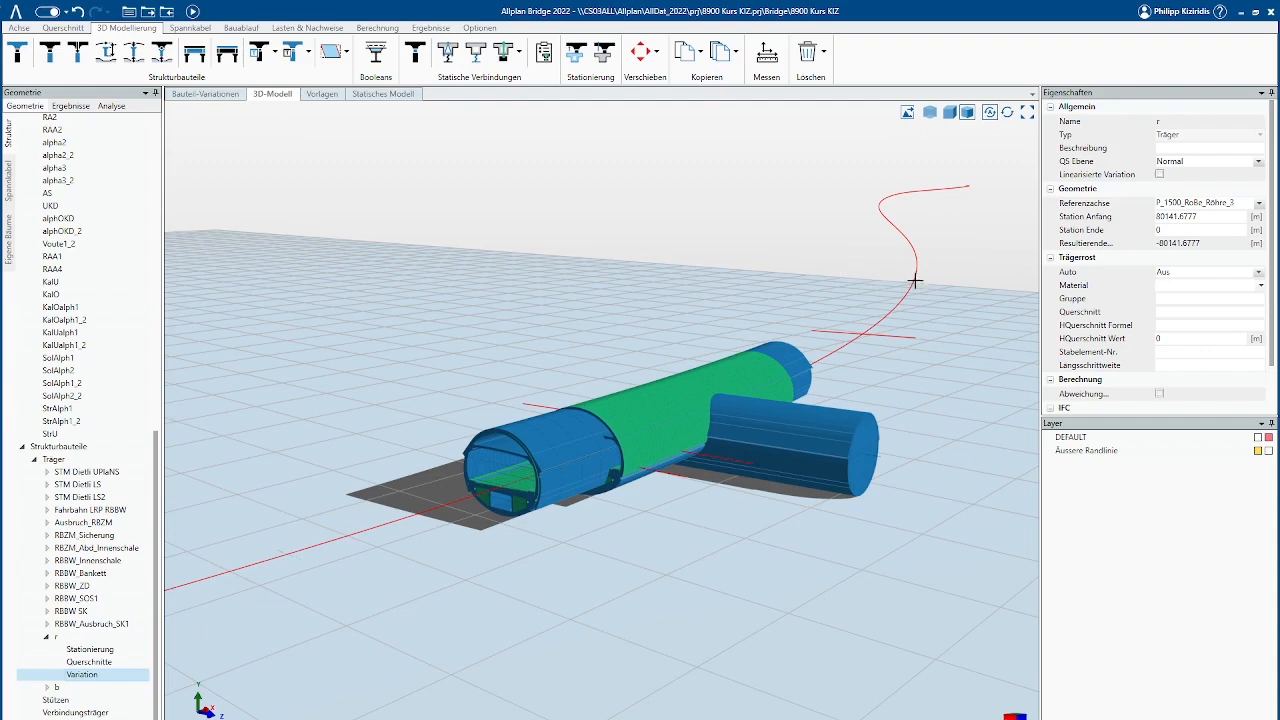
- Examine the tunnel's reference axis and the cross-sections RBBW_Innenschale_ZD, RBBW_Ausbruch and RBBW_Sicherung
{"action": "left_click", "coordinate": [920, 324]}
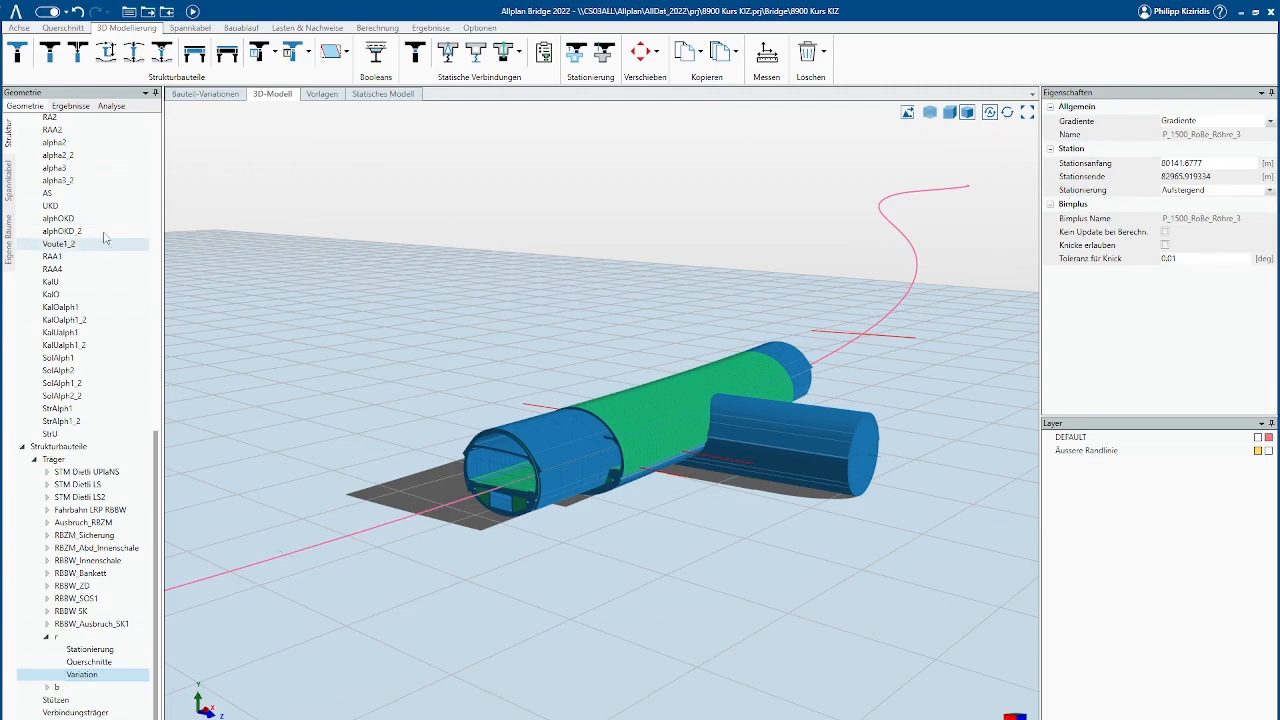
{"action": "scroll", "coordinate": [108, 235], "scroll_direction": "up", "scroll_amount": 2}
{"action": "scroll", "coordinate": [108, 230], "scroll_direction": "up", "scroll_amount": 15}
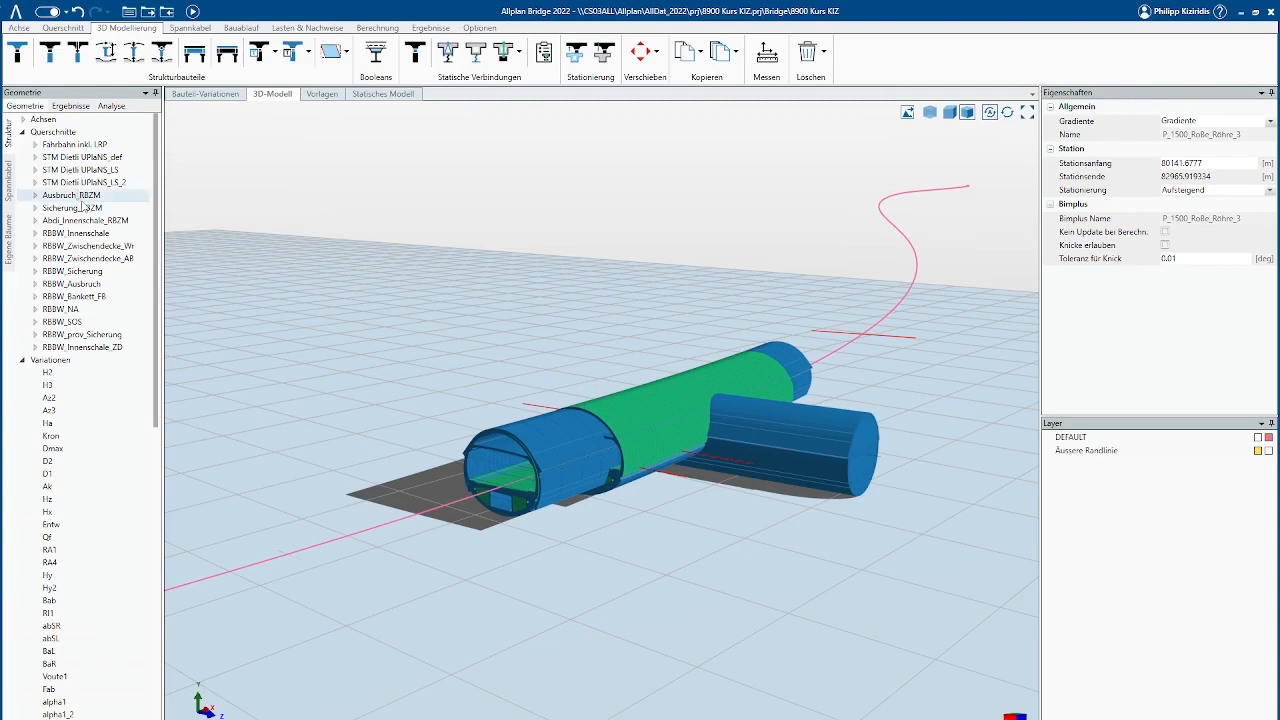
{"action": "left_click", "coordinate": [90, 347]}
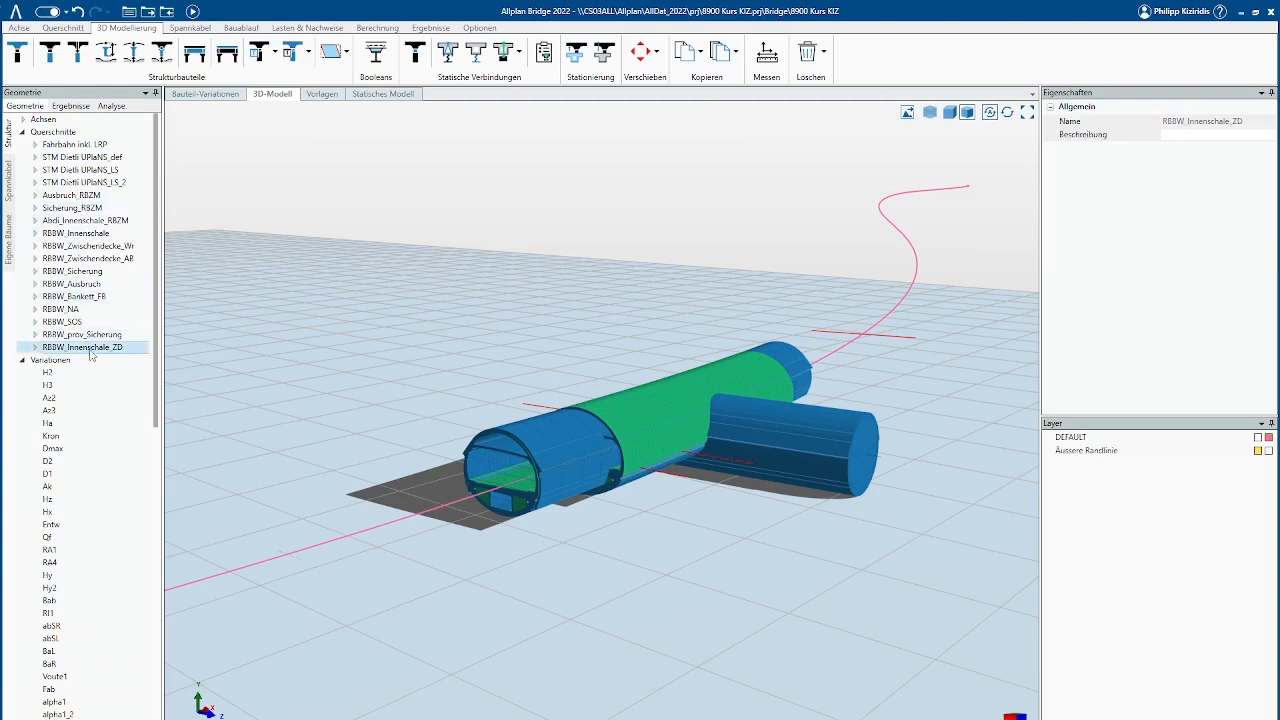
{"action": "double_click", "coordinate": [90, 348]}
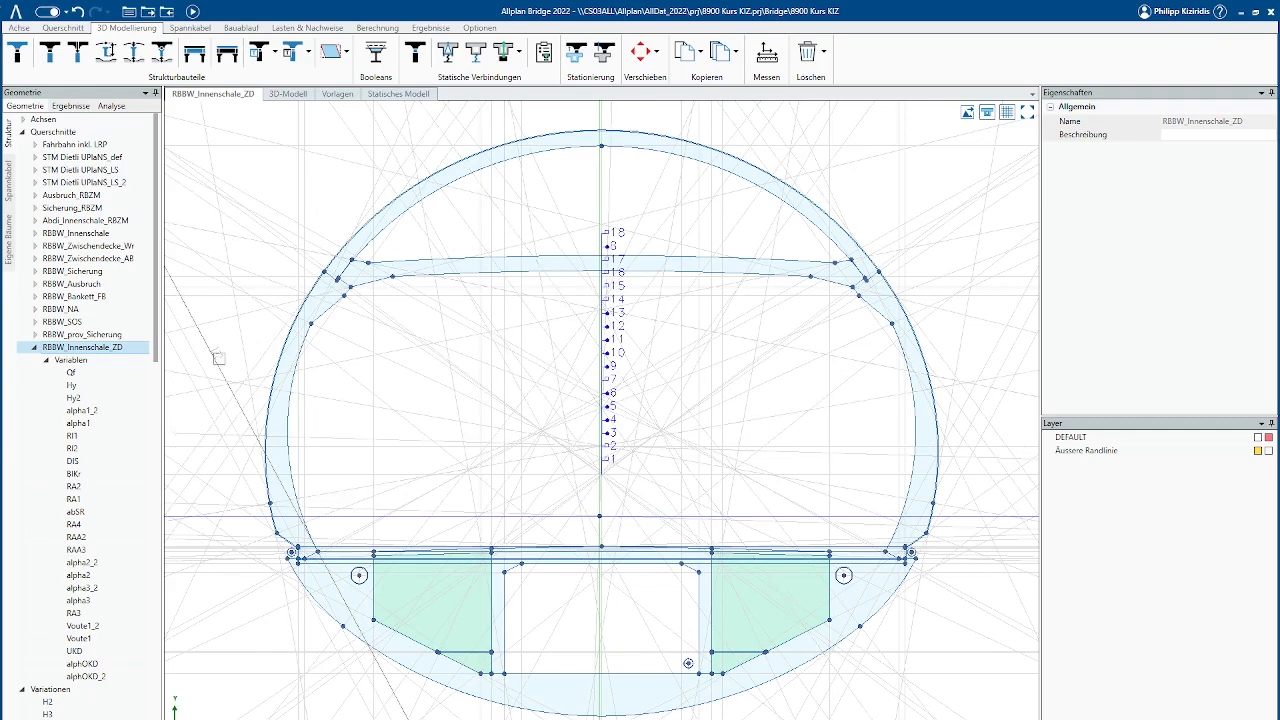
{"action": "left_click", "coordinate": [89, 286]}
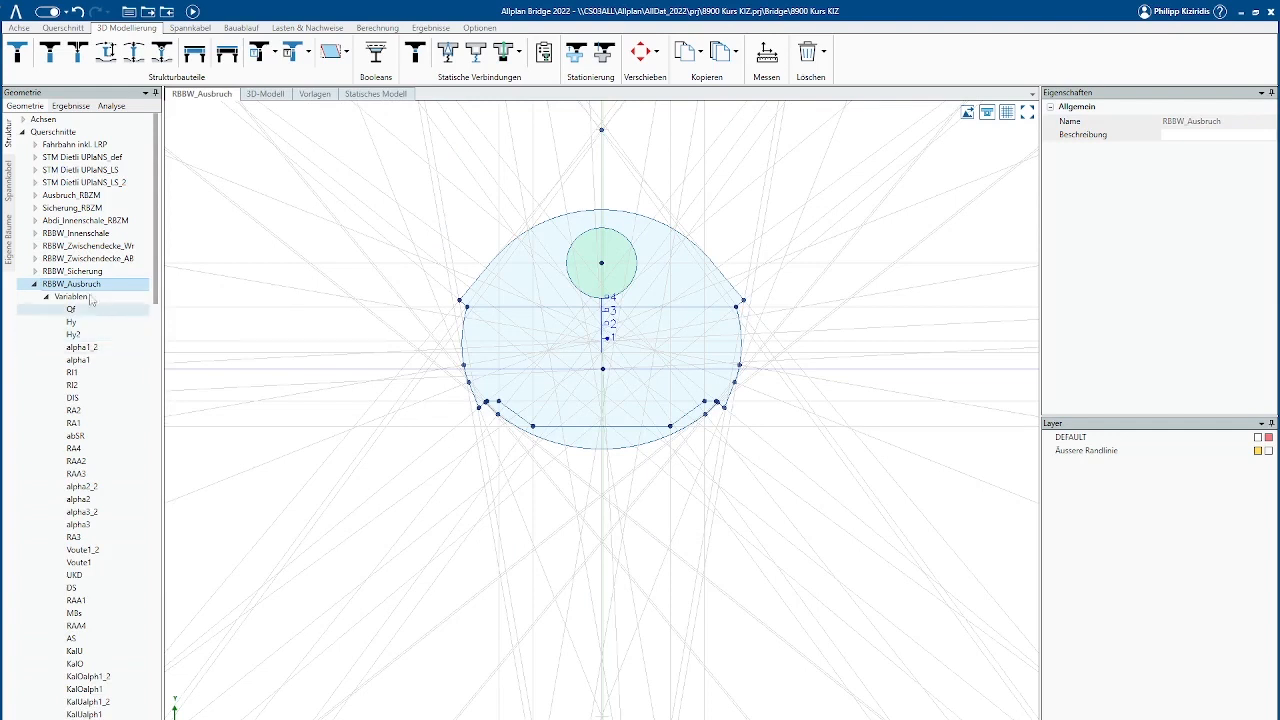
{"action": "left_click", "coordinate": [84, 272]}
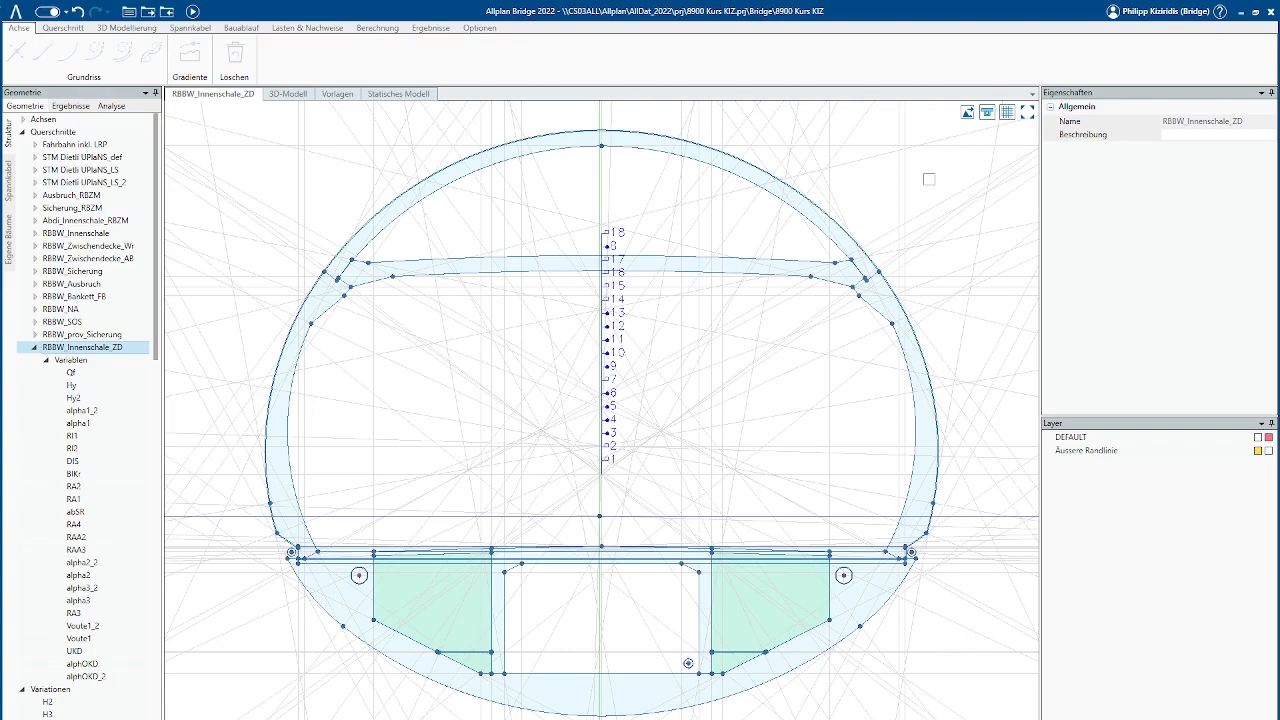
- Set the variable Qf of the cross-section RBBW_Innenschale_ZD to -10 percent and recalculate the cross-section
{"action": "left_click", "coordinate": [74, 373]}
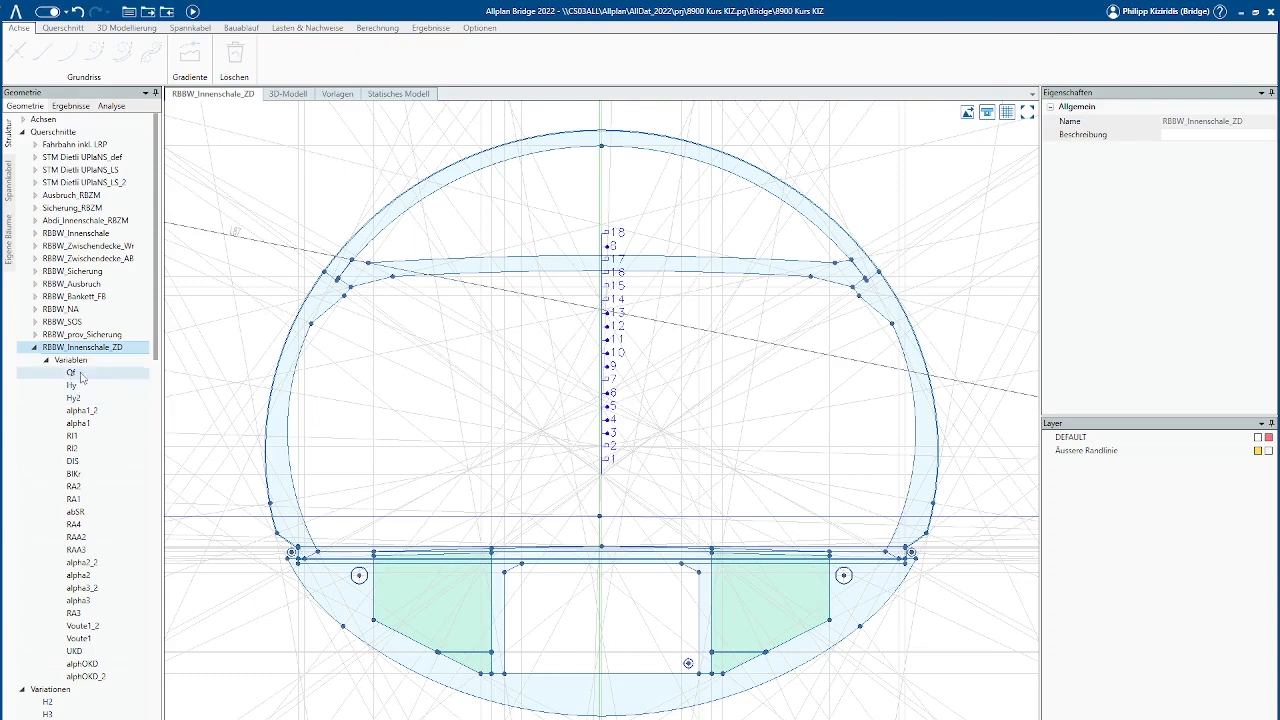
{"action": "left_click", "coordinate": [73, 386]}
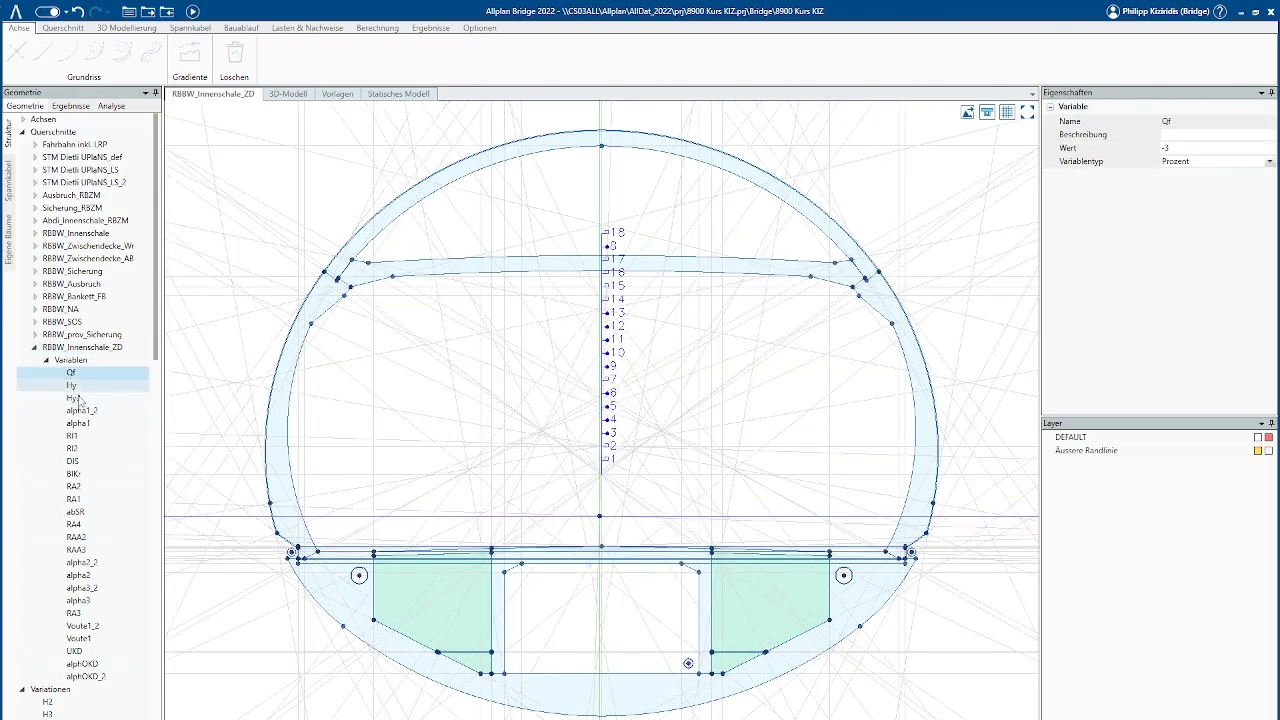
{"action": "key", "text": "Up"}
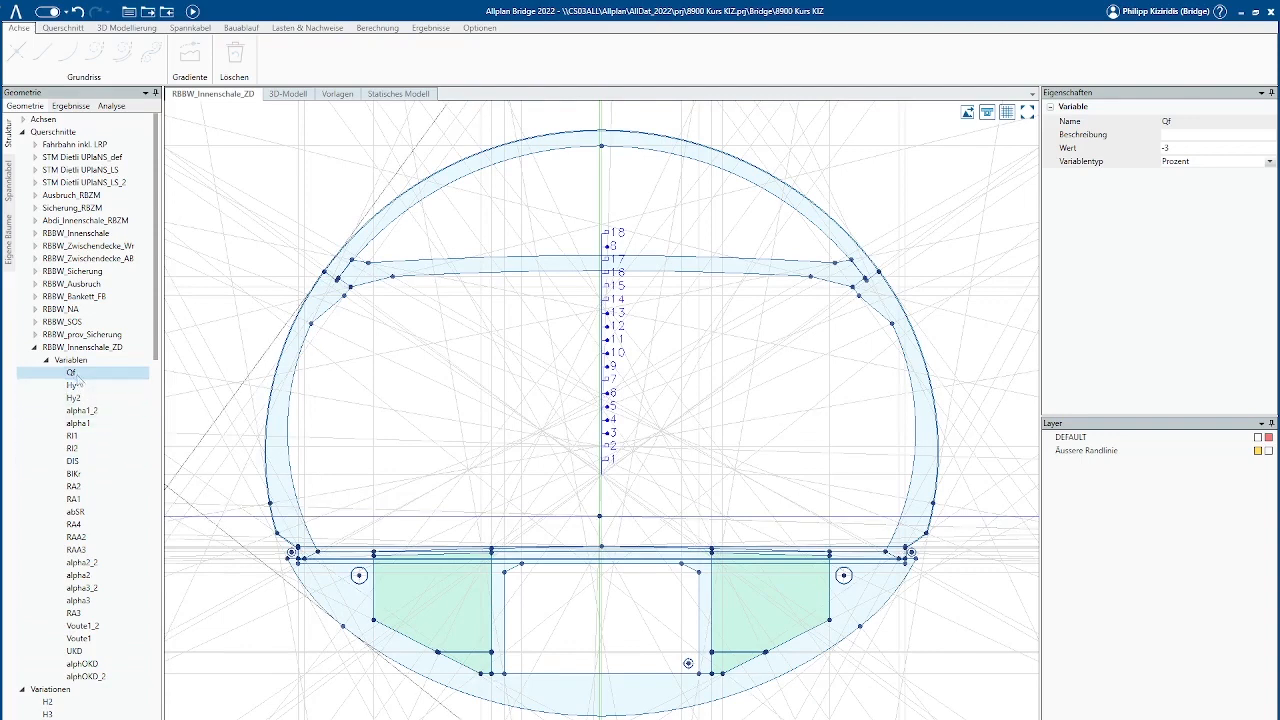
{"action": "left_click", "coordinate": [1181, 148]}
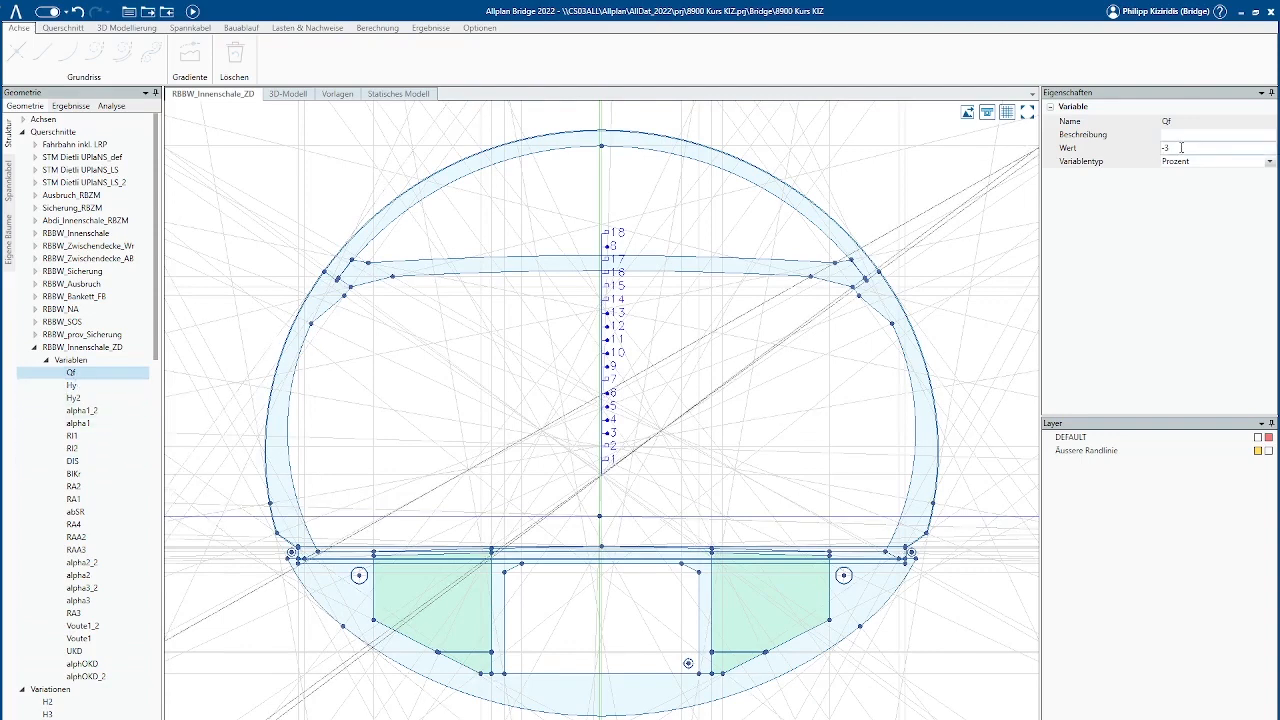
{"action": "double_click", "coordinate": [1181, 148]}
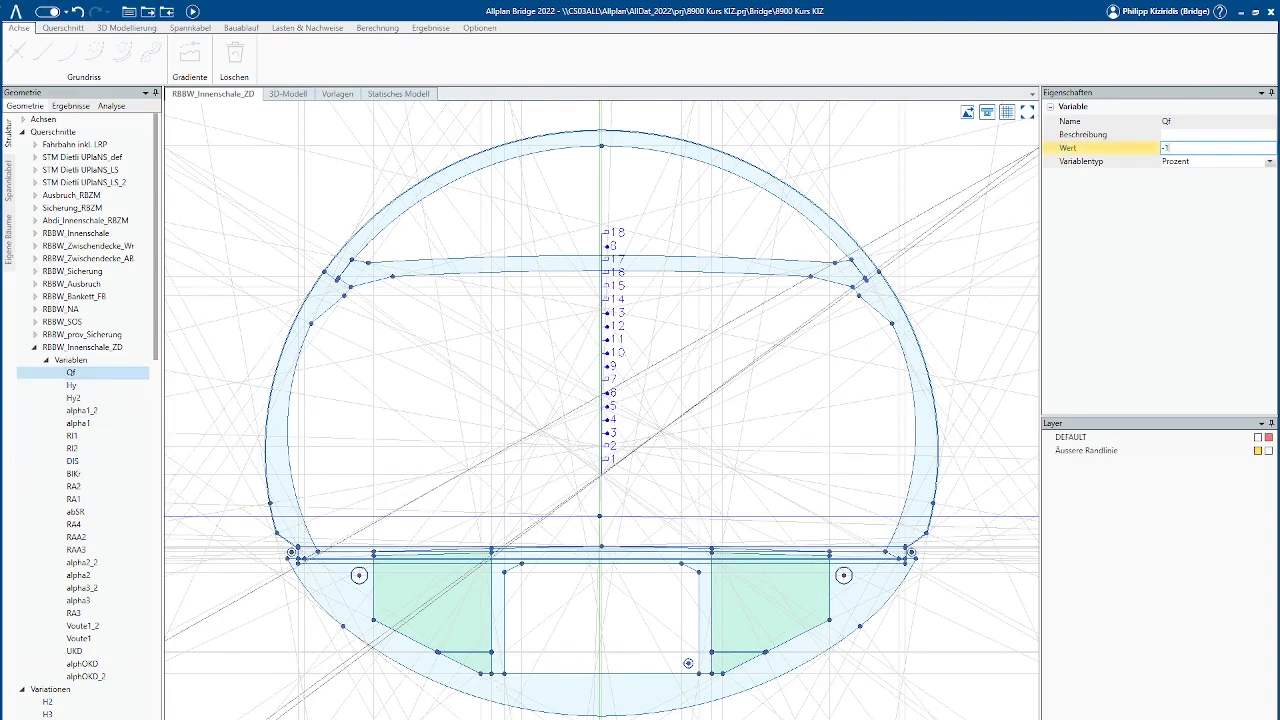
{"action": "type", "text": "-10"}
{"action": "key", "text": "Tab"}
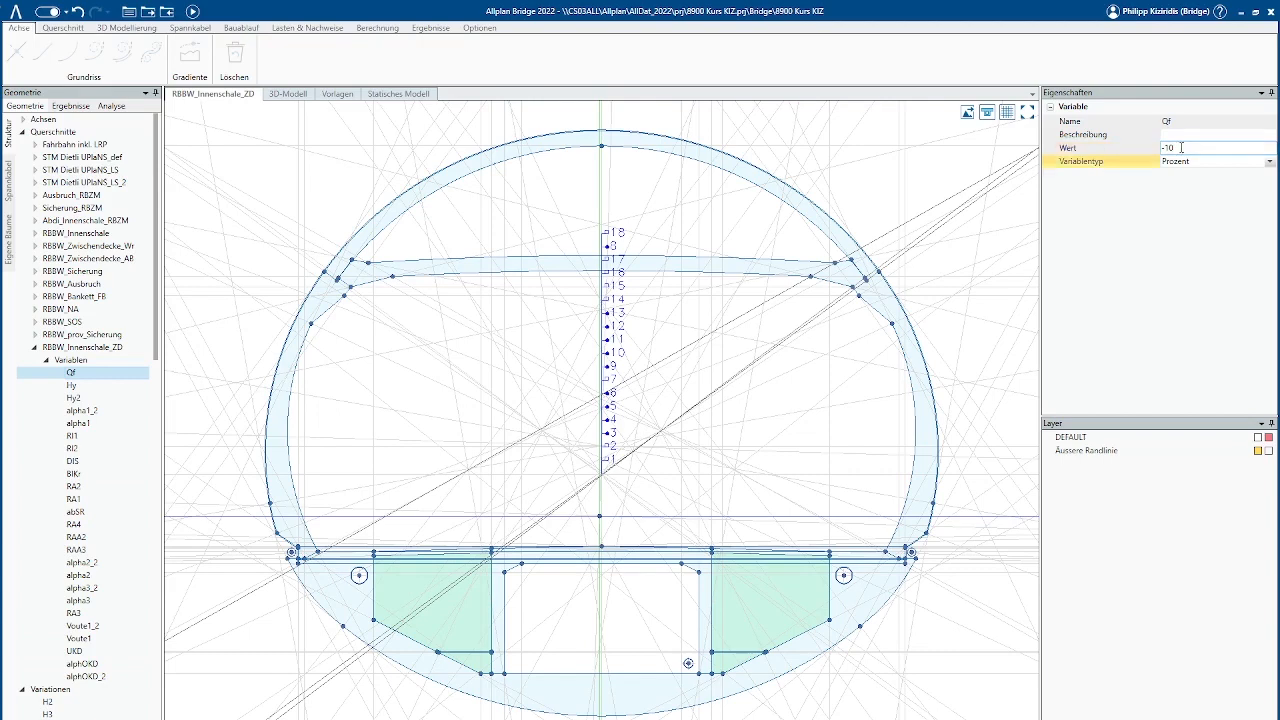
{"action": "left_click", "coordinate": [78, 30]}
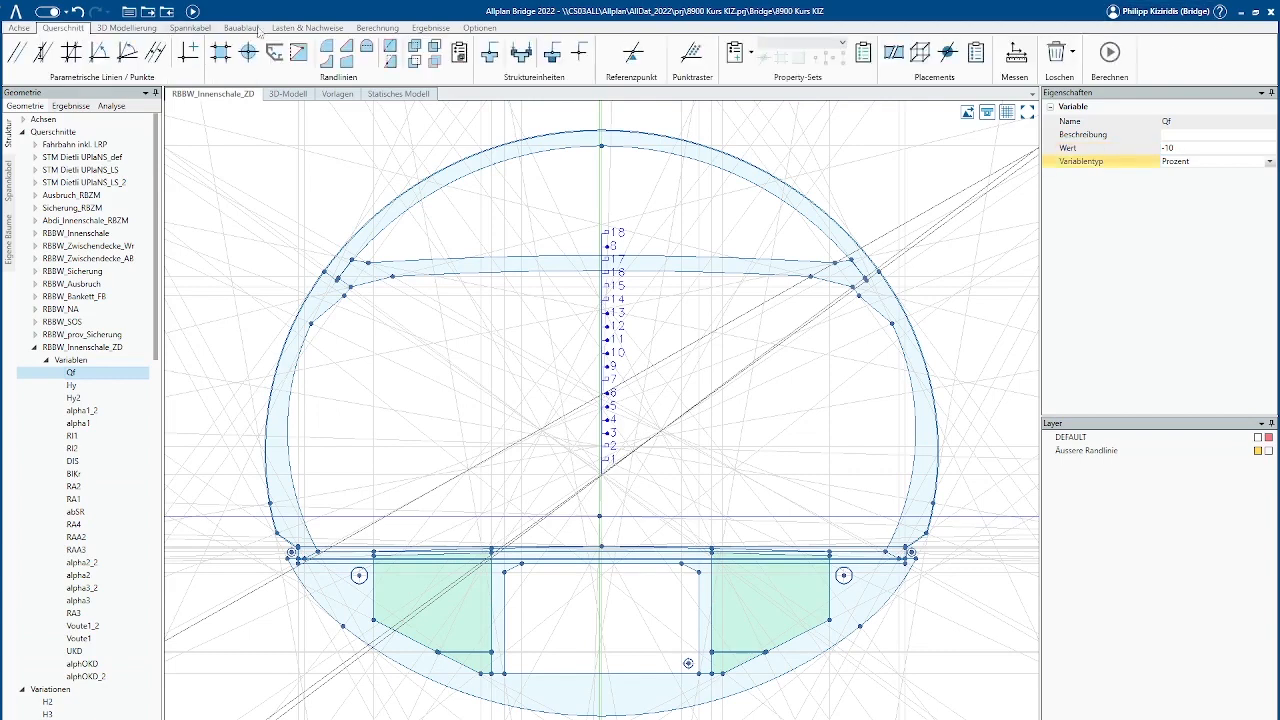
{"action": "left_click", "coordinate": [1110, 53]}
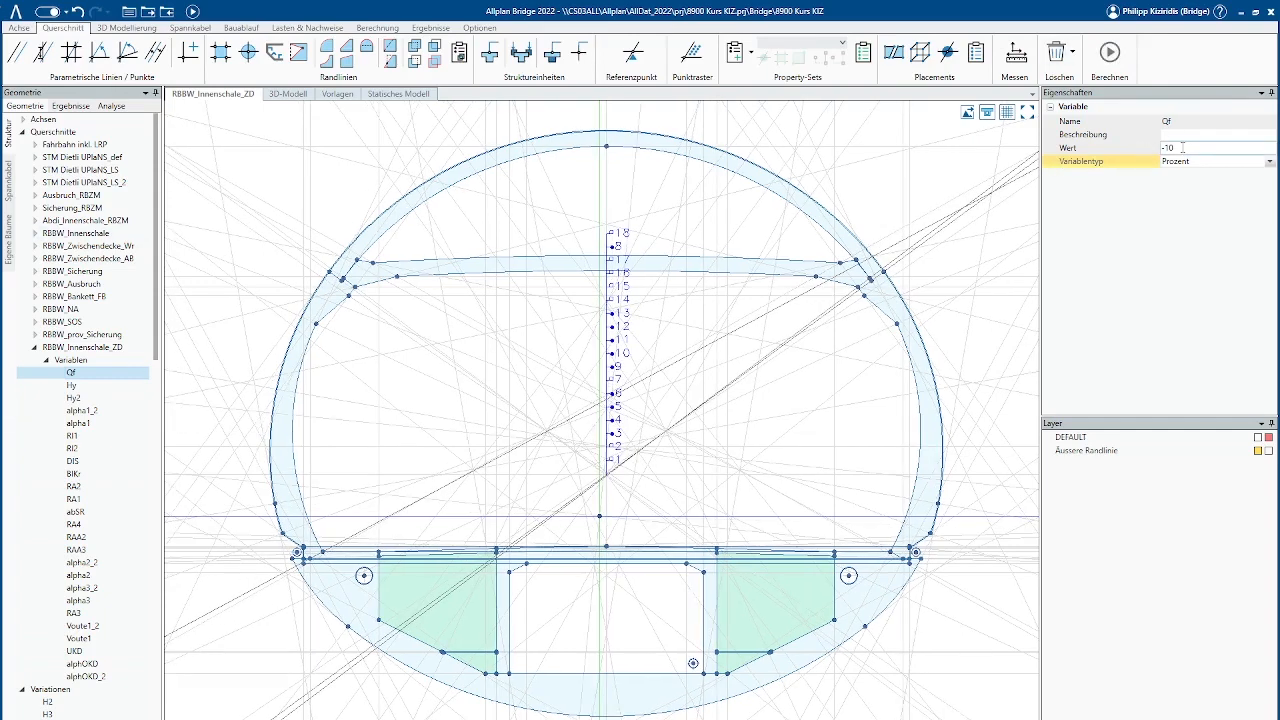
- Change the variable Qf to 5 percent and recalculate the RBBW_Innenschale_ZD cross-section
{"action": "left_click", "coordinate": [1141, 152]}
{"action": "type", "text": "5"}
{"action": "key", "text": "Tab"}
{"action": "left_click", "coordinate": [1110, 53]}
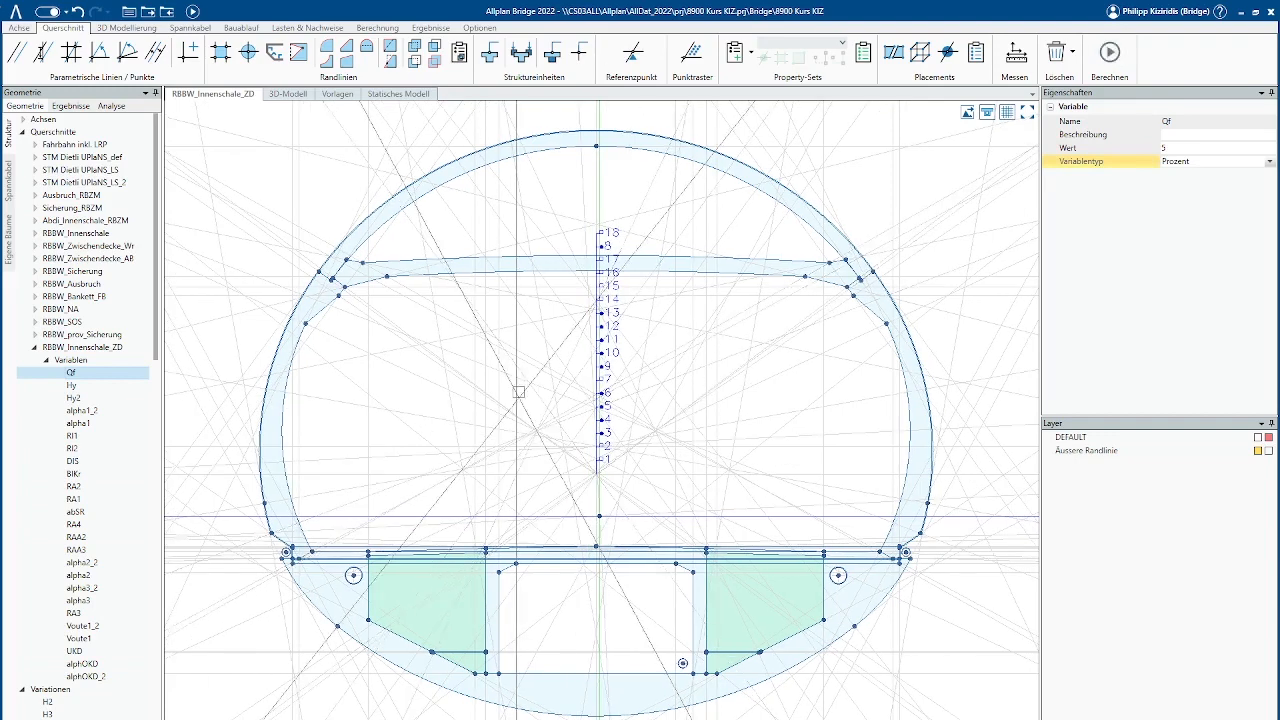
- Return to the 3D model and preview the cross-section of the beam RBBW_Innenschale at stations along its axis
{"action": "left_click", "coordinate": [286, 94]}
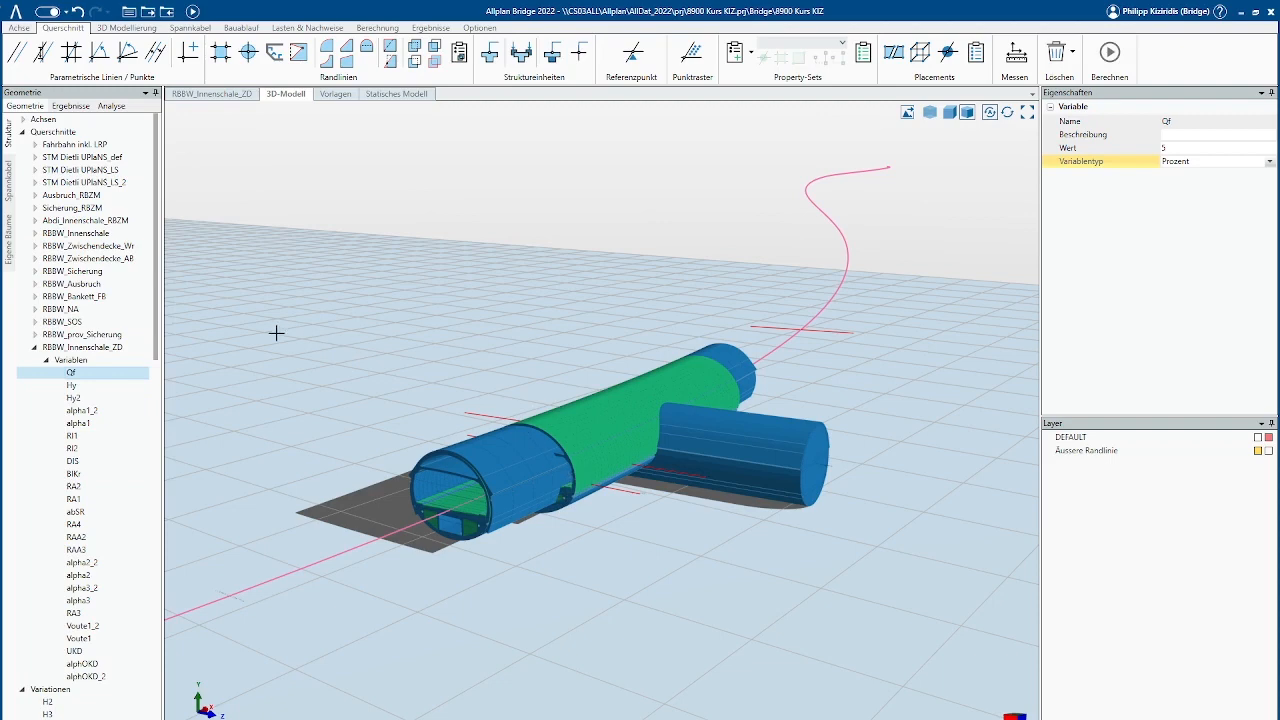
{"action": "scroll", "coordinate": [73, 340], "scroll_direction": "down", "scroll_amount": 10}
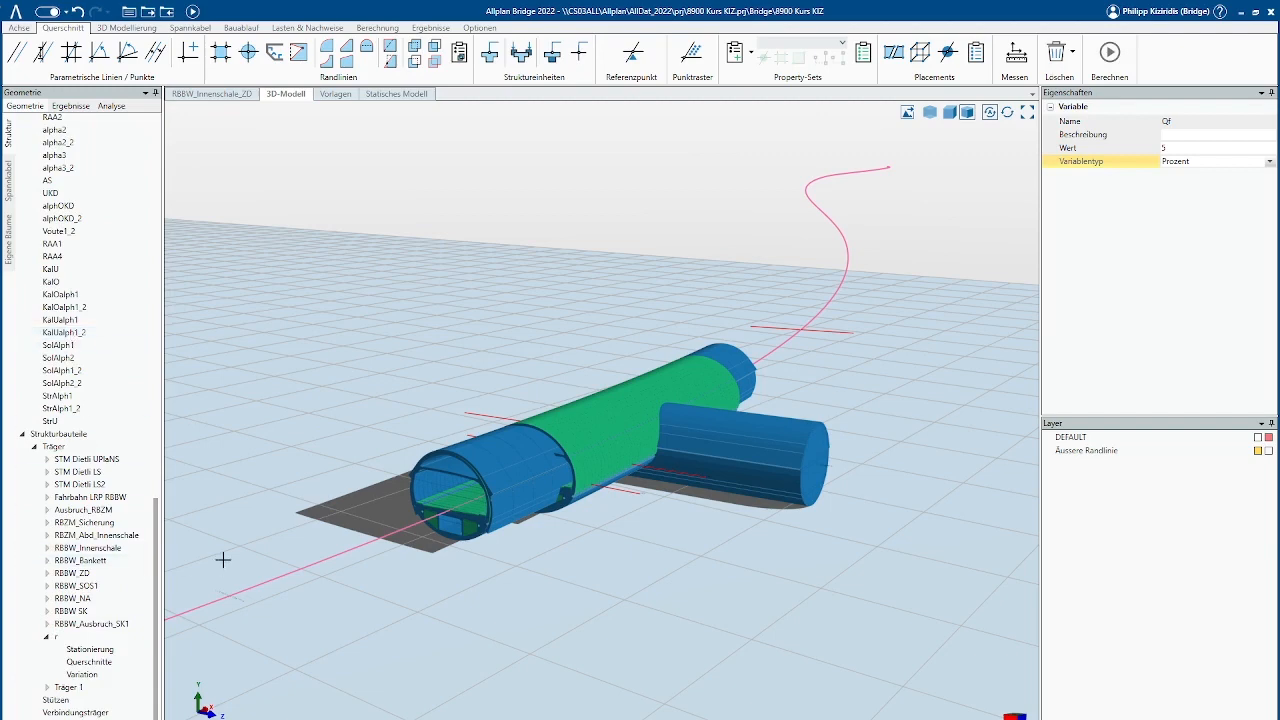
{"action": "left_click", "coordinate": [88, 548]}
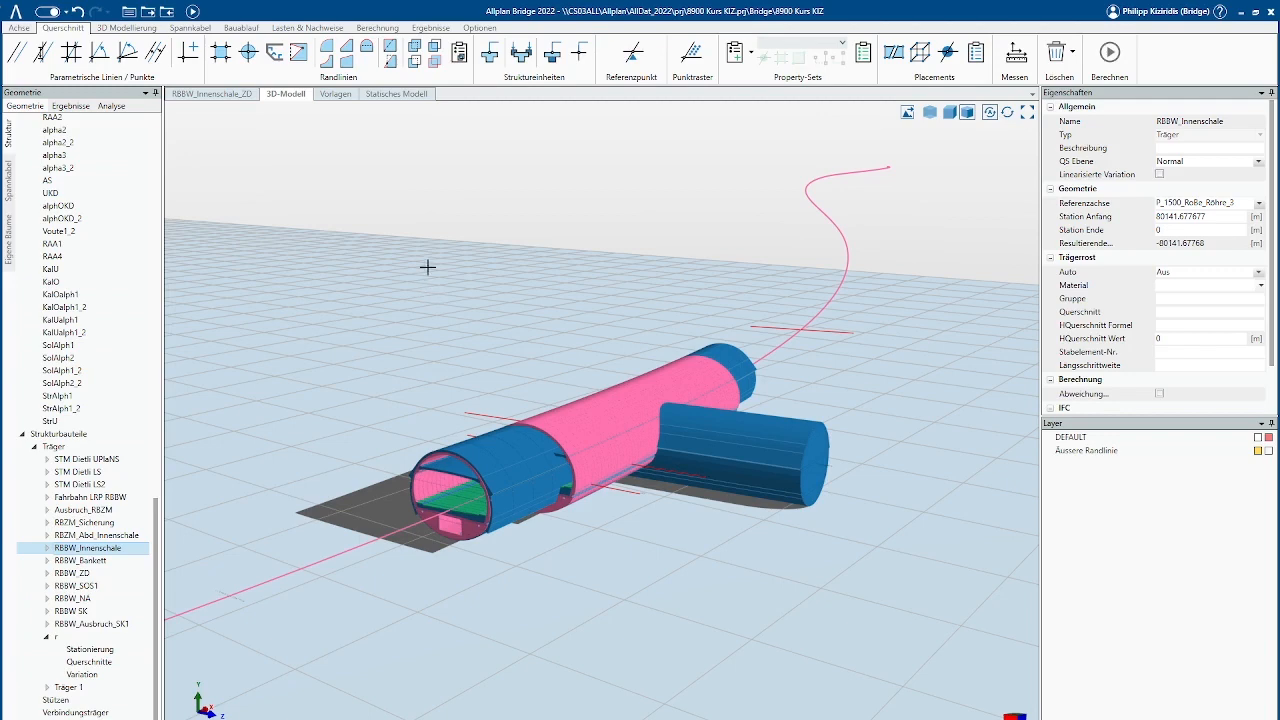
{"action": "left_click", "coordinate": [124, 30]}
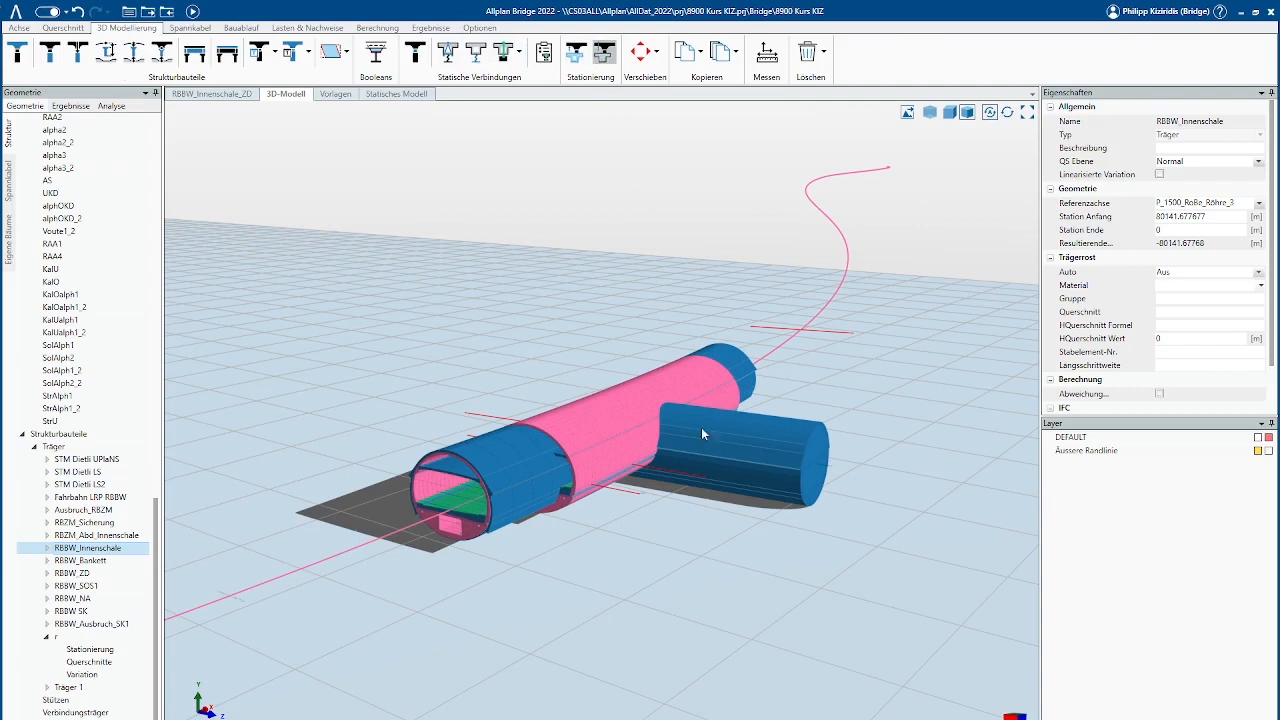
{"action": "left_click", "coordinate": [622, 480]}
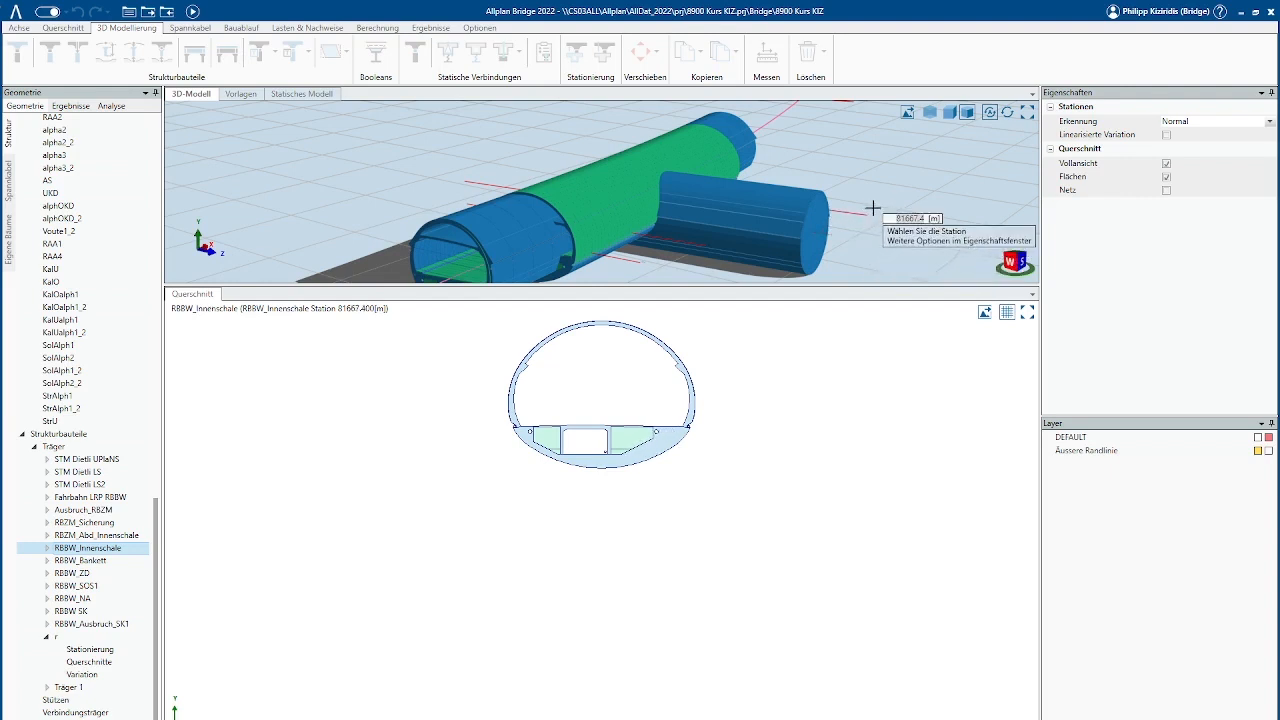
{"action": "left_click", "coordinate": [898, 155]}
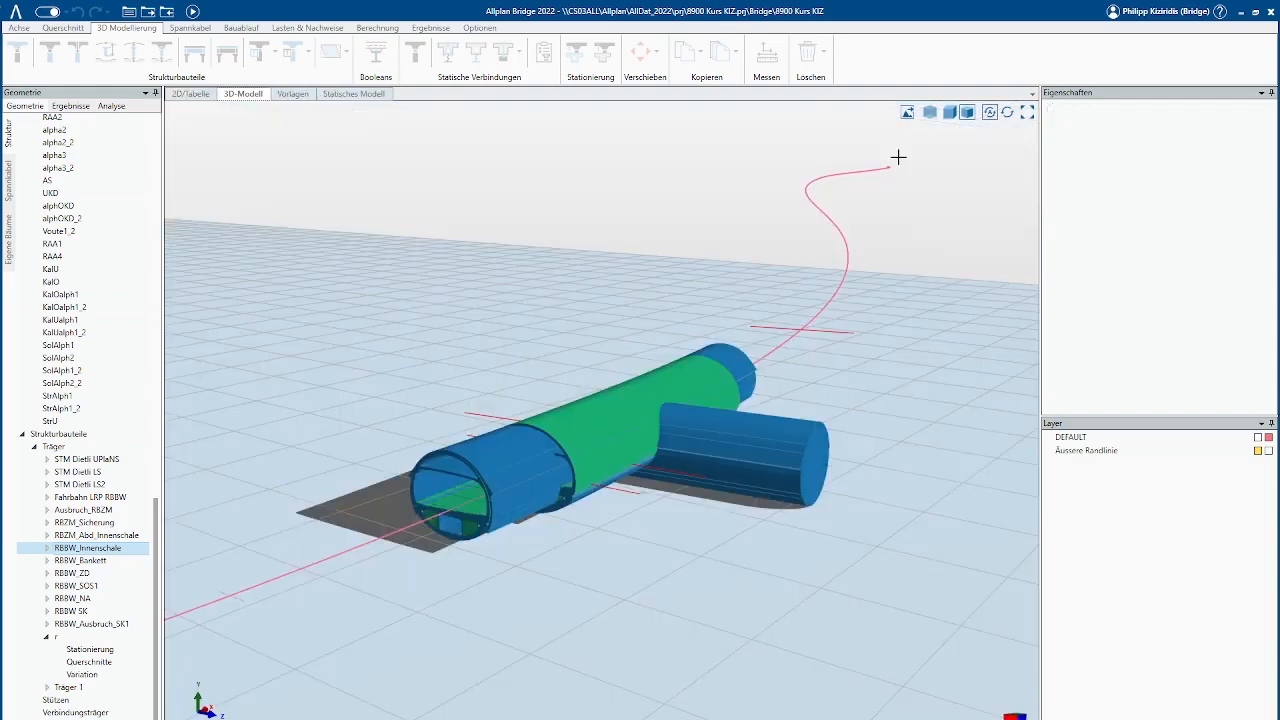
- Highlight the beam r in the 3D model and examine its outer shell around the tunnel's open end
{"action": "left_click", "coordinate": [62, 637]}
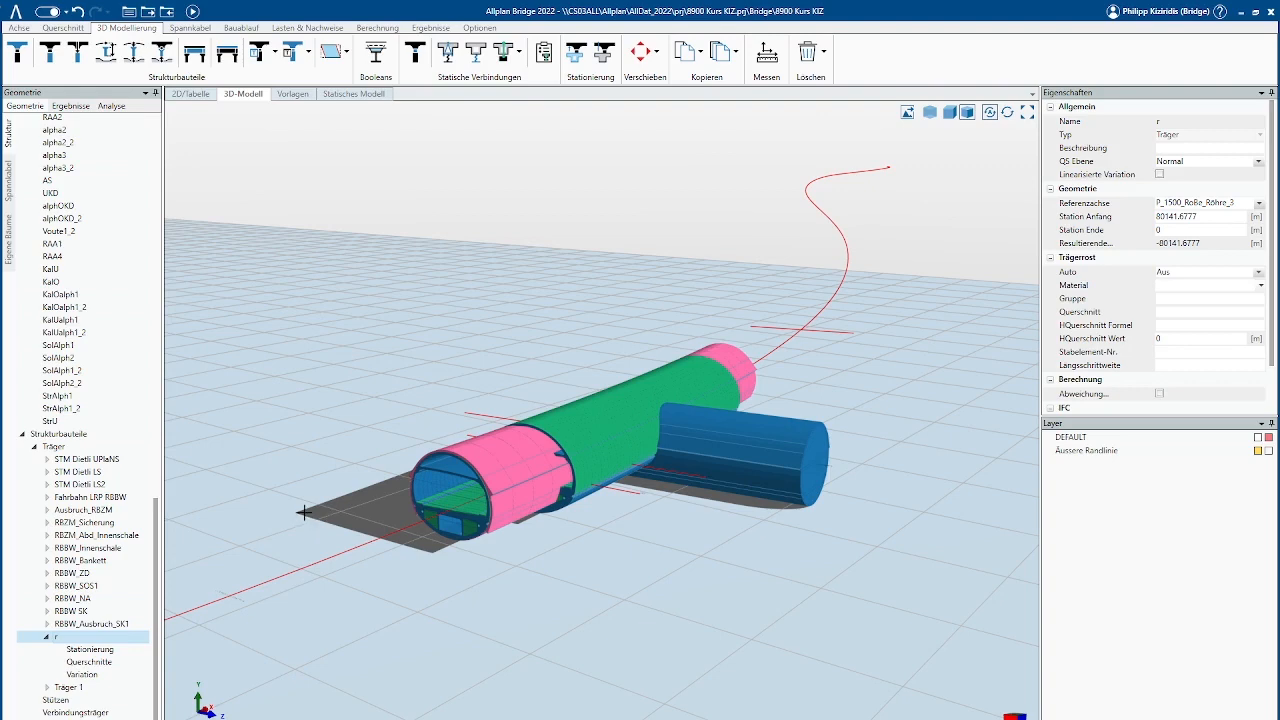
{"action": "middle_click_drag", "start_coordinate": [304, 512], "coordinate": [371, 506]}
{"action": "scroll", "coordinate": [426, 480], "scroll_direction": "up", "scroll_amount": 3}
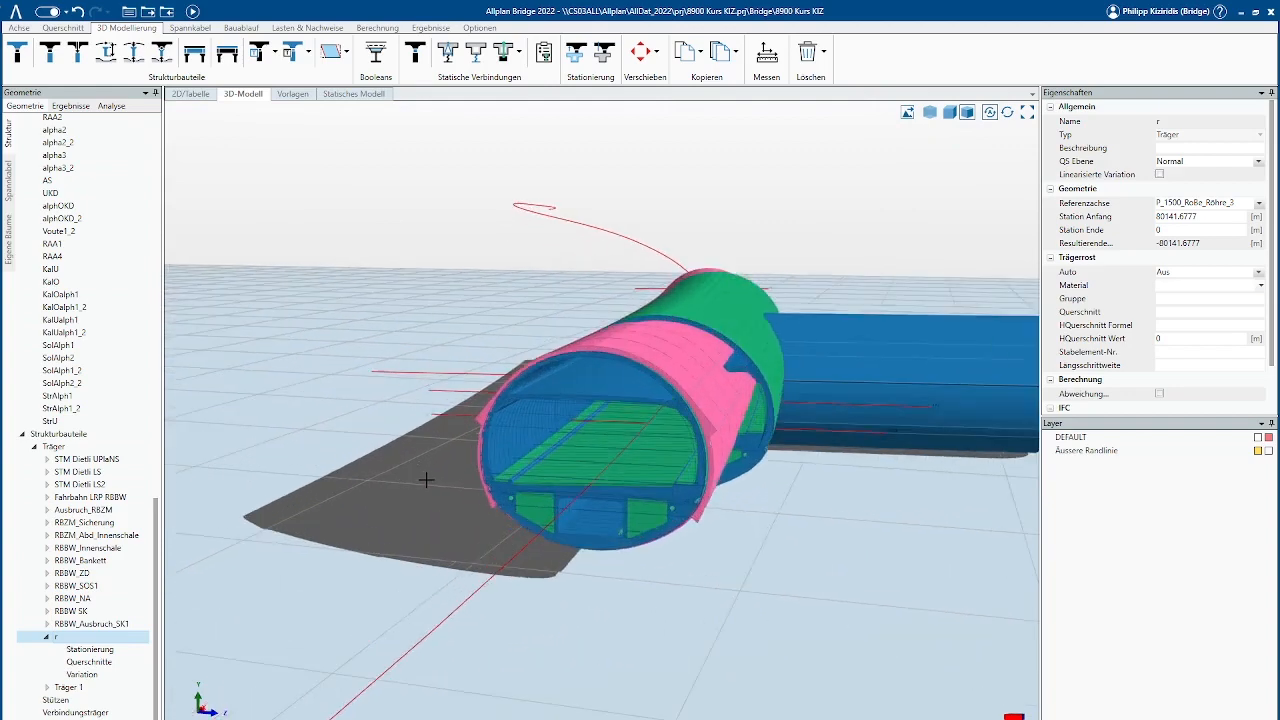
{"action": "scroll", "coordinate": [426, 480], "scroll_direction": "up", "scroll_amount": 2}
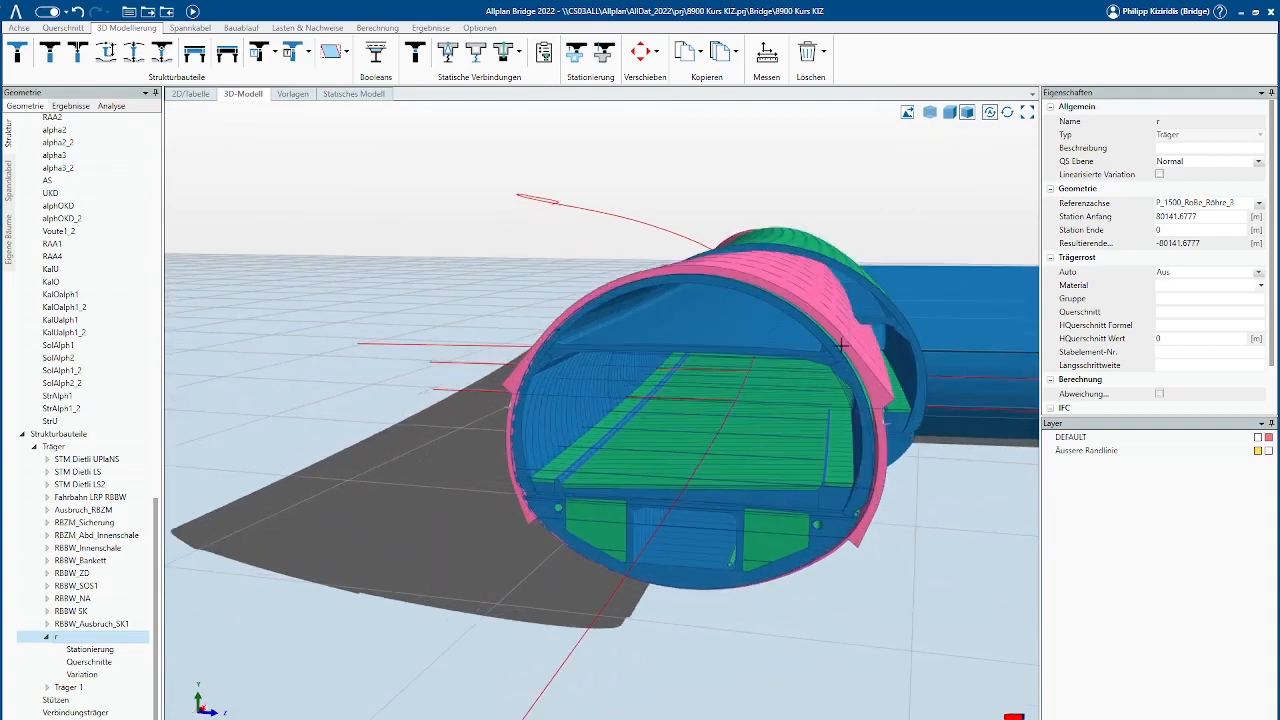
{"action": "middle_click_drag", "start_coordinate": [943, 549], "coordinate": [884, 561]}
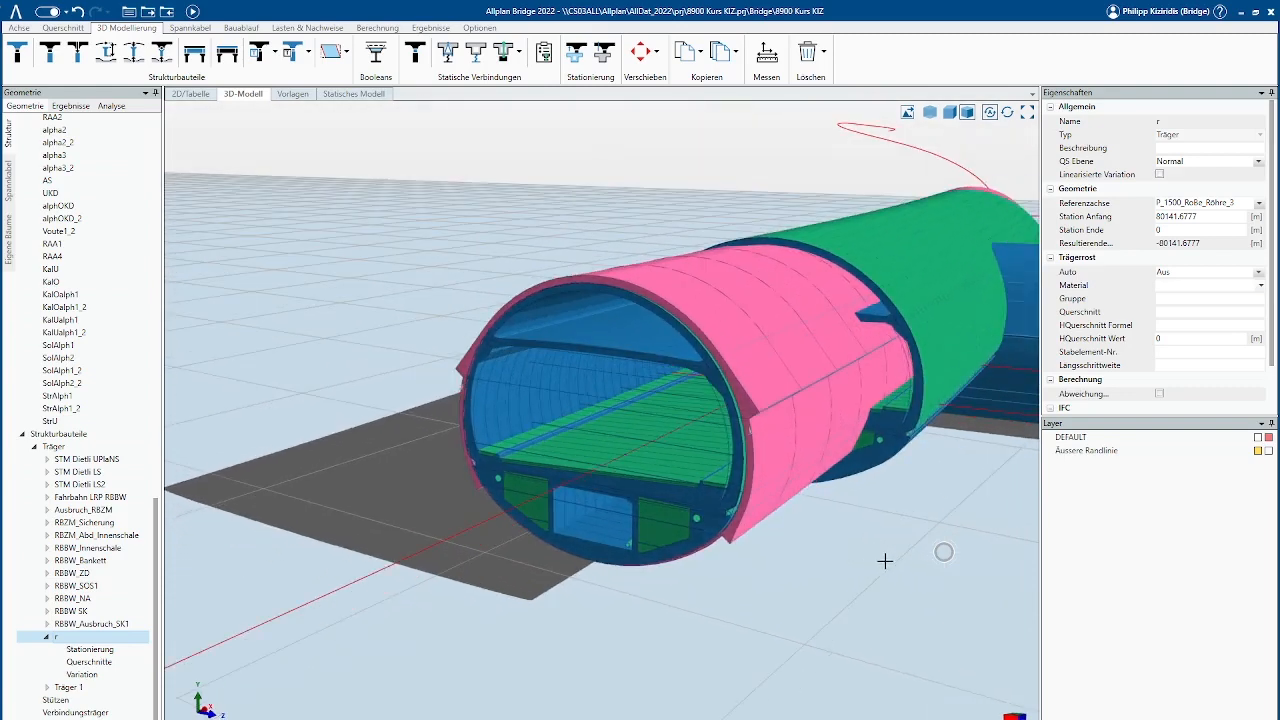
{"action": "scroll", "coordinate": [463, 443], "scroll_direction": "down", "scroll_amount": 2}
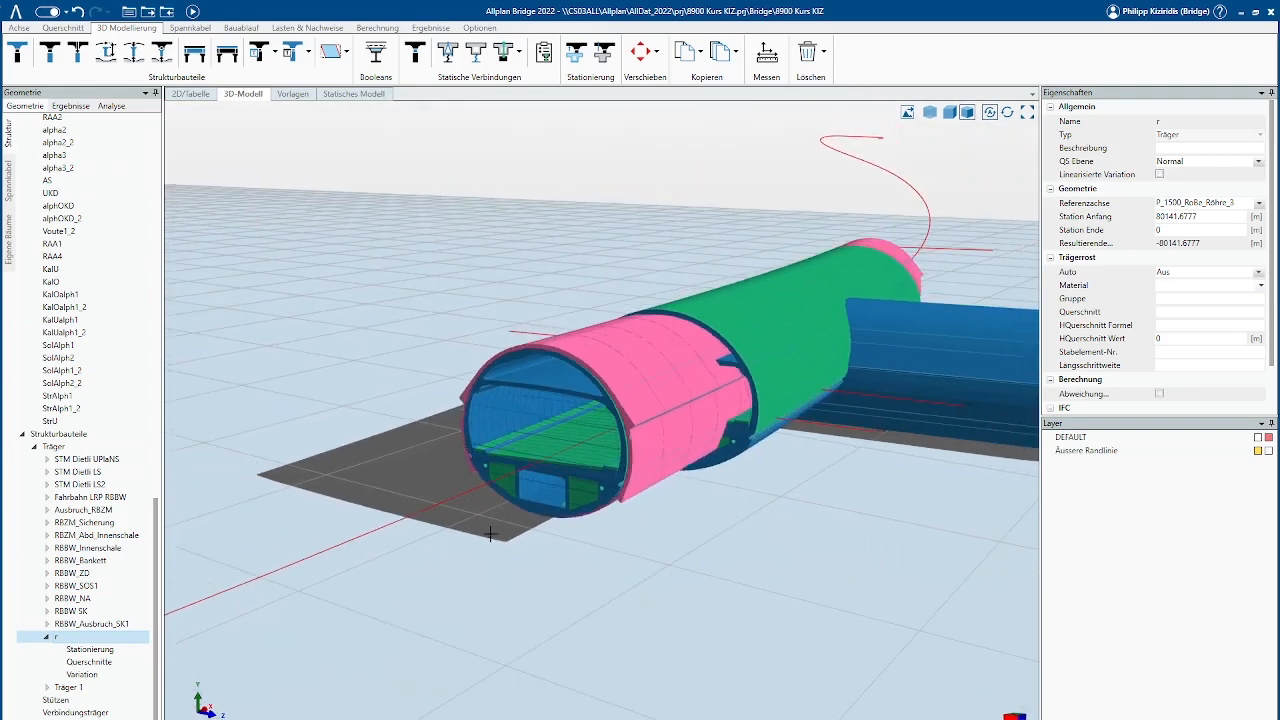
{"action": "scroll", "coordinate": [406, 526], "scroll_direction": "down", "scroll_amount": 1}
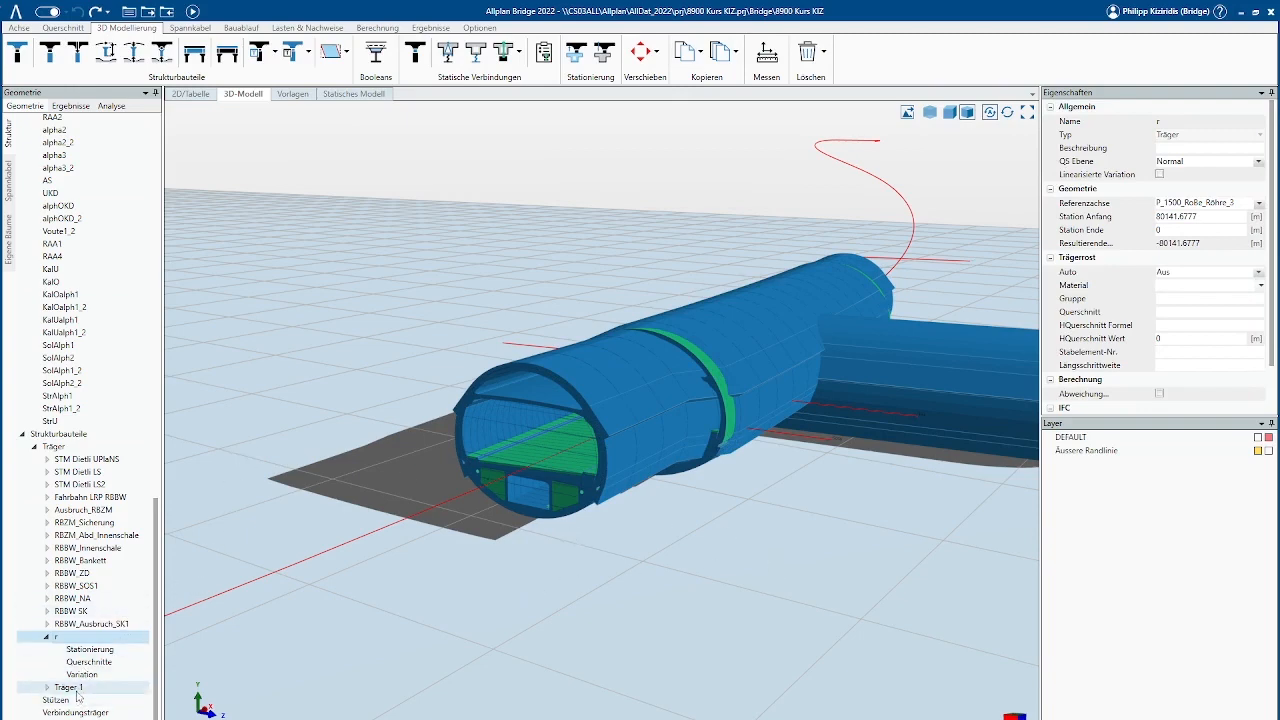
- Compare the beam RBBW_Innenschale with the beam r around the ring where the tunnel cross-section changes
{"action": "left_click", "coordinate": [100, 548]}
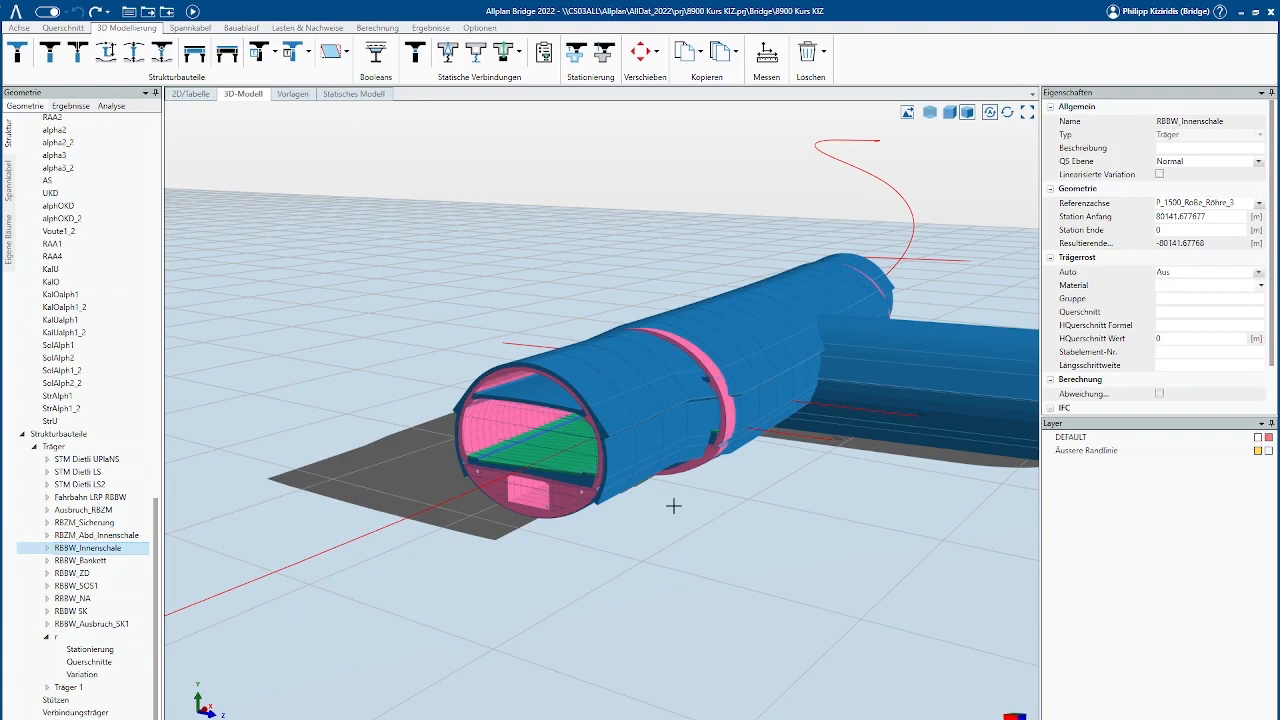
{"action": "scroll", "coordinate": [673, 506], "scroll_direction": "up", "scroll_amount": 5}
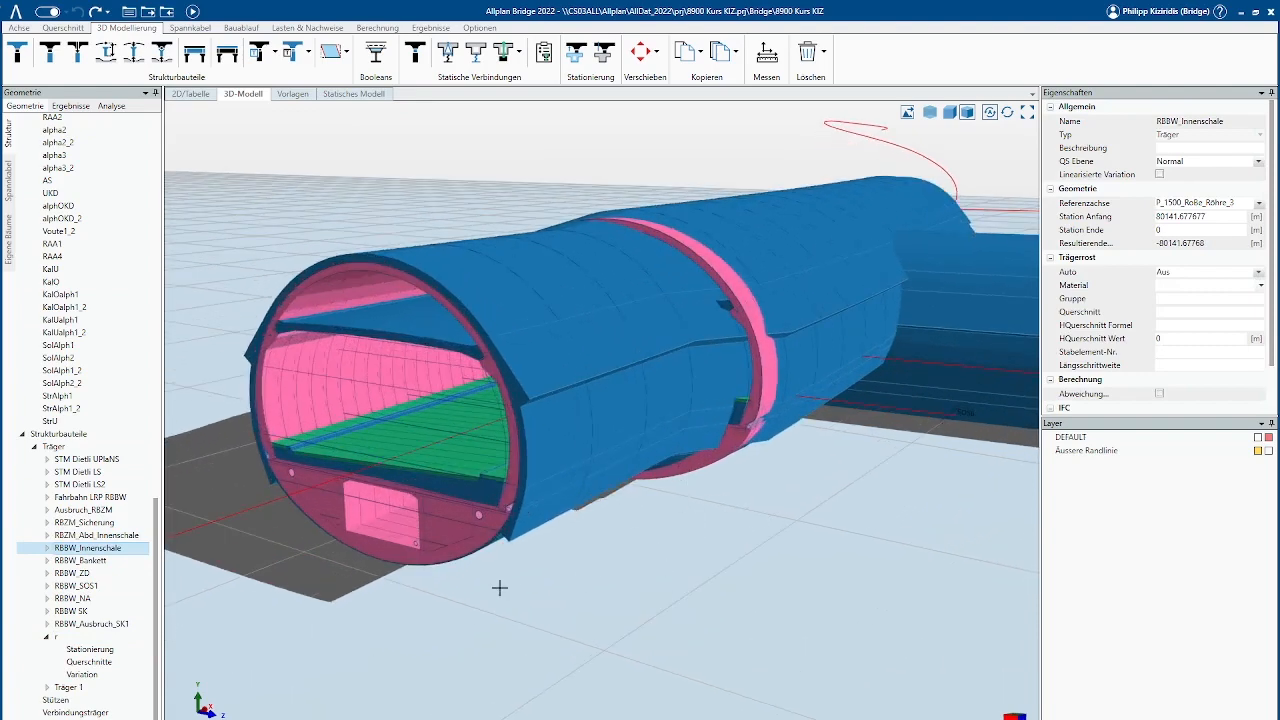
{"action": "mouse_move", "coordinate": [500, 588]}
{"action": "middle_mouse_down", "text": "shift"}
{"action": "mouse_move", "coordinate": [509, 557]}
{"action": "mouse_move", "coordinate": [538, 560]}
{"action": "mouse_move", "coordinate": [500, 580]}
{"action": "middle_mouse_up", "text": "shift"}
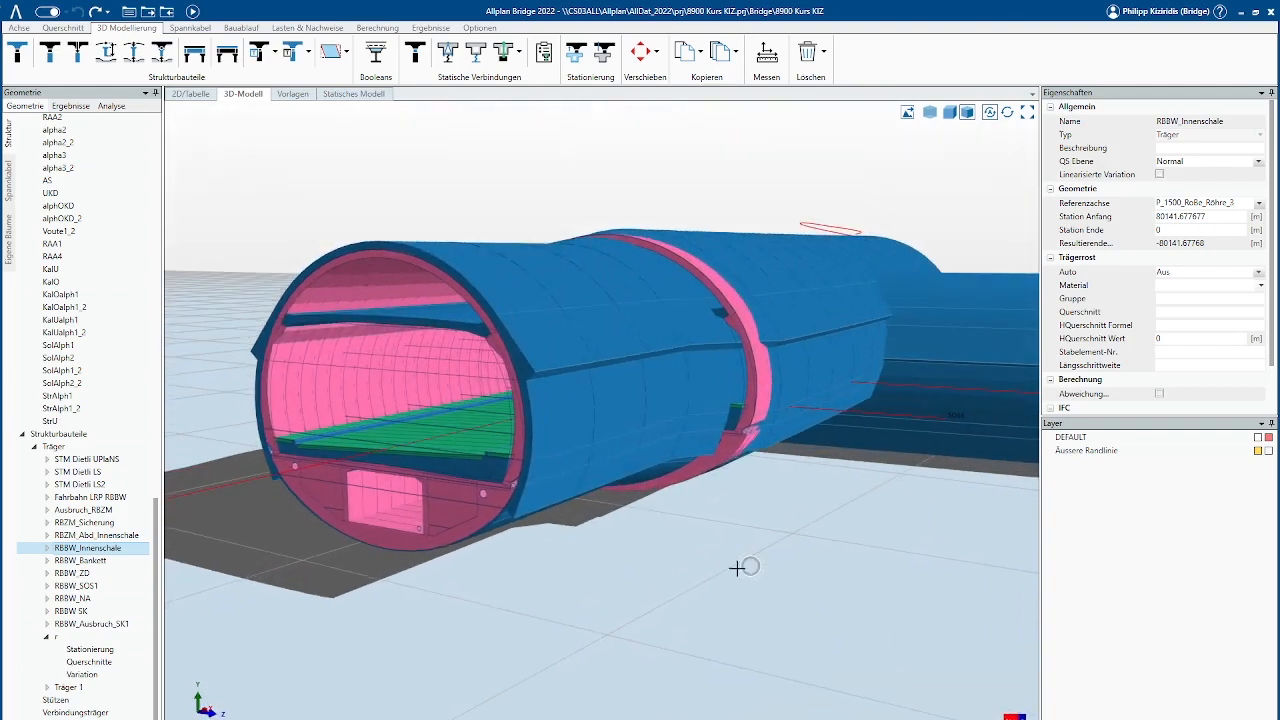
{"action": "middle_click_drag", "start_coordinate": [694, 583], "coordinate": [211, 519], "text": "shift"}
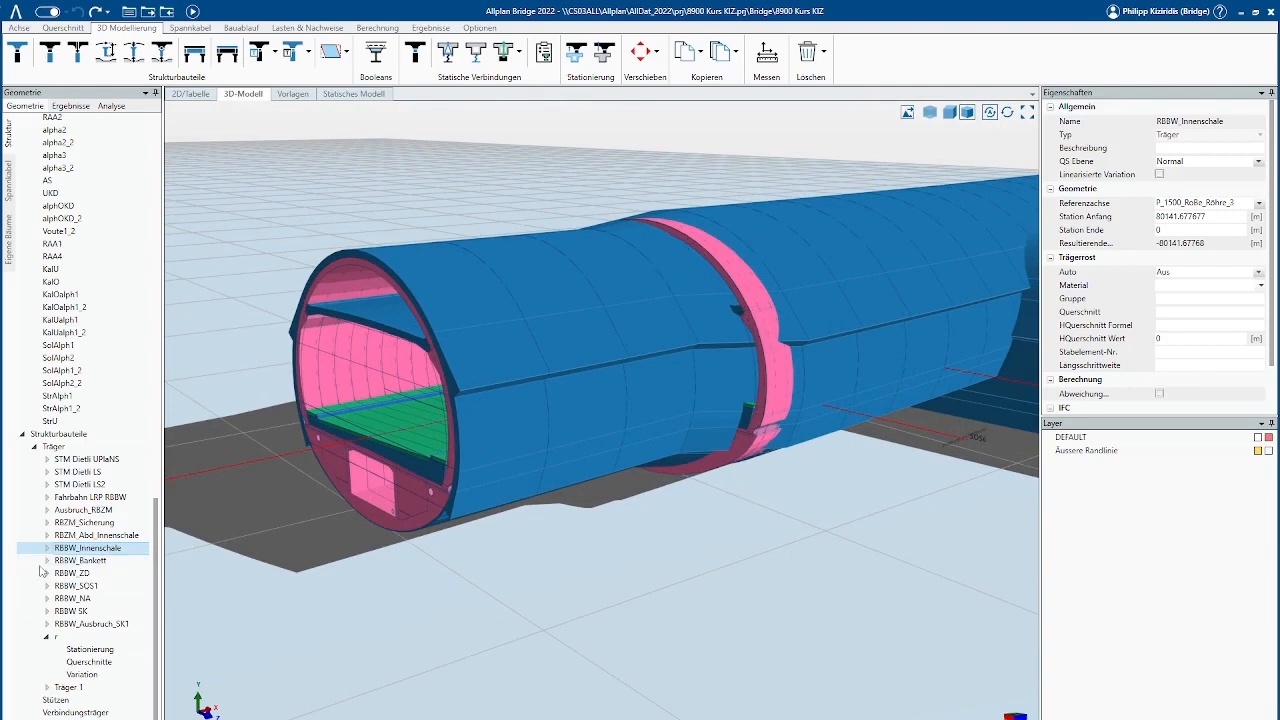
{"action": "left_click", "coordinate": [88, 640]}
{"action": "middle_click_drag", "start_coordinate": [777, 451], "coordinate": [756, 500]}
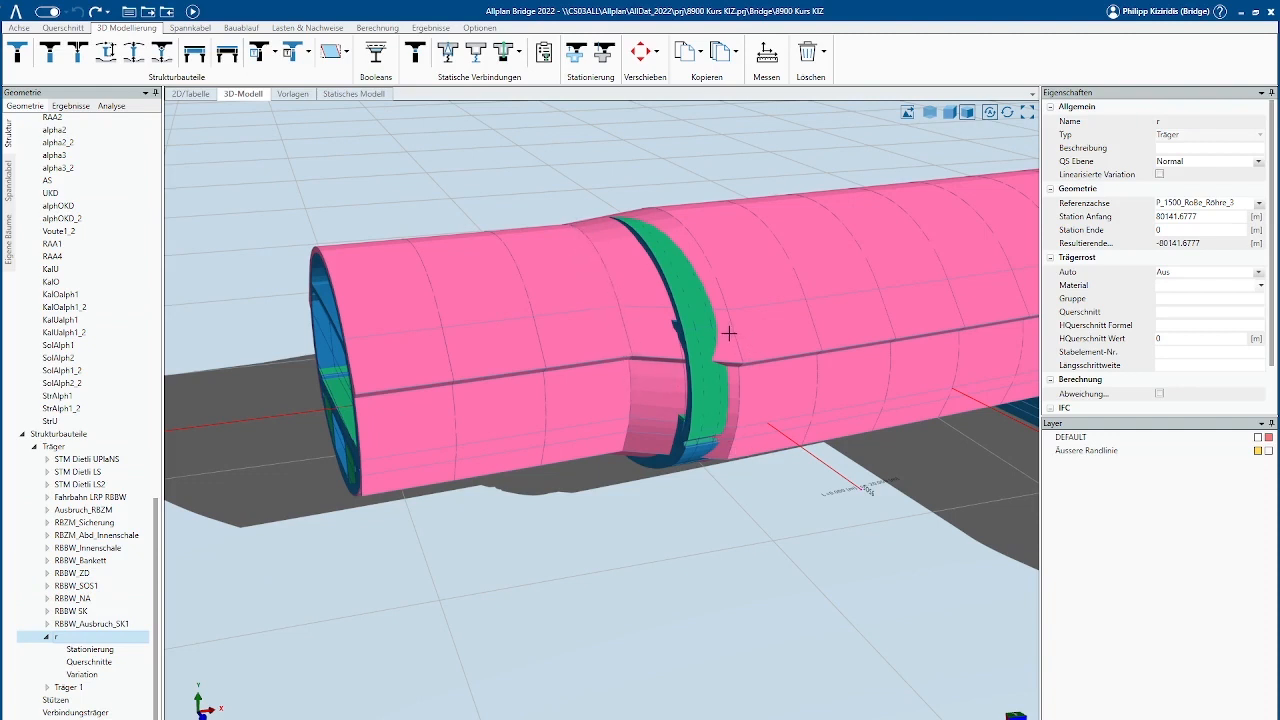
{"action": "mouse_move", "coordinate": [728, 529]}
{"action": "middle_mouse_down", "text": "shift"}
{"action": "mouse_move", "coordinate": [860, 520]}
{"action": "mouse_move", "coordinate": [786, 537]}
{"action": "middle_mouse_up", "text": "shift"}
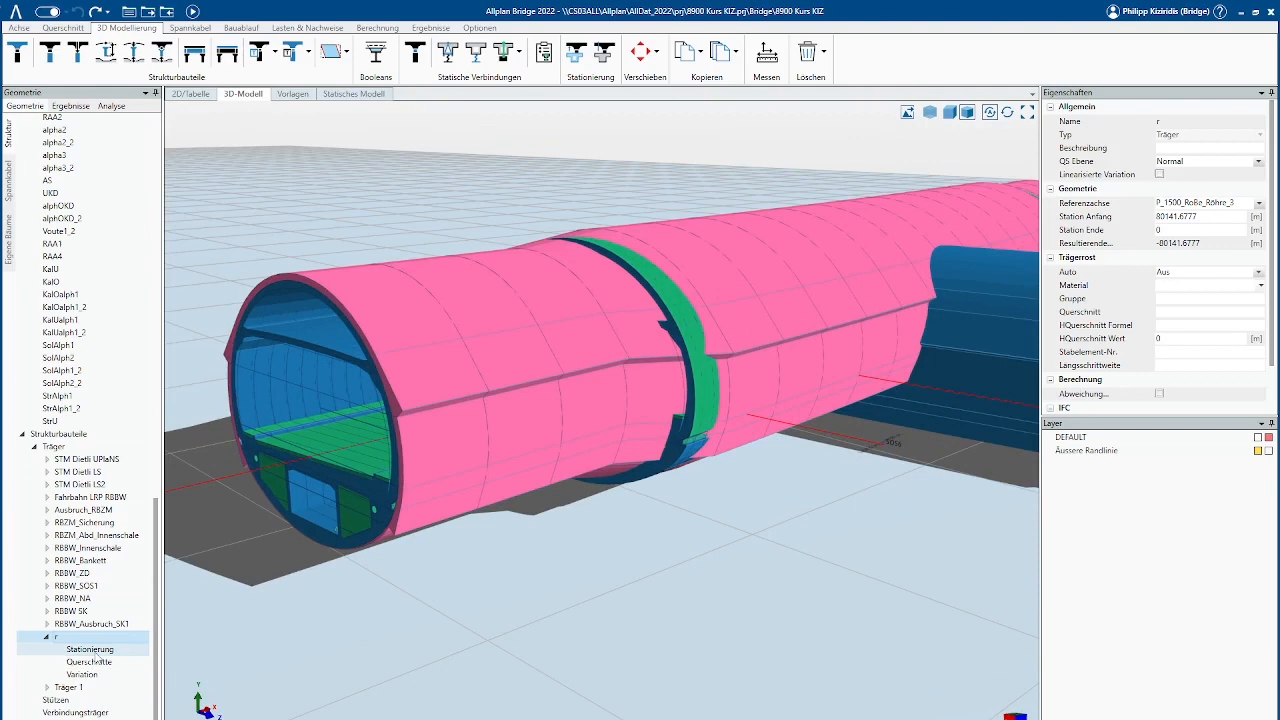
- Insert a global station at 81617.5 m in the station table of beam r
{"action": "left_click", "coordinate": [90, 649]}
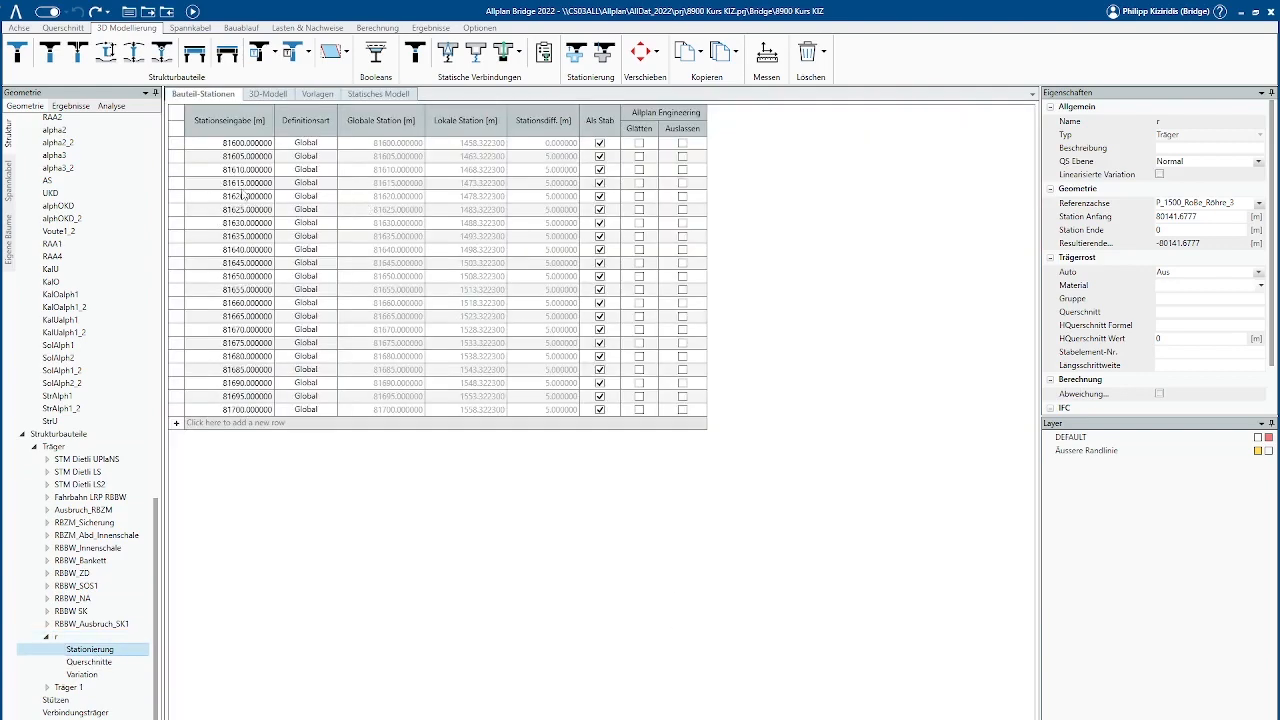
{"action": "right_click", "coordinate": [244, 185]}
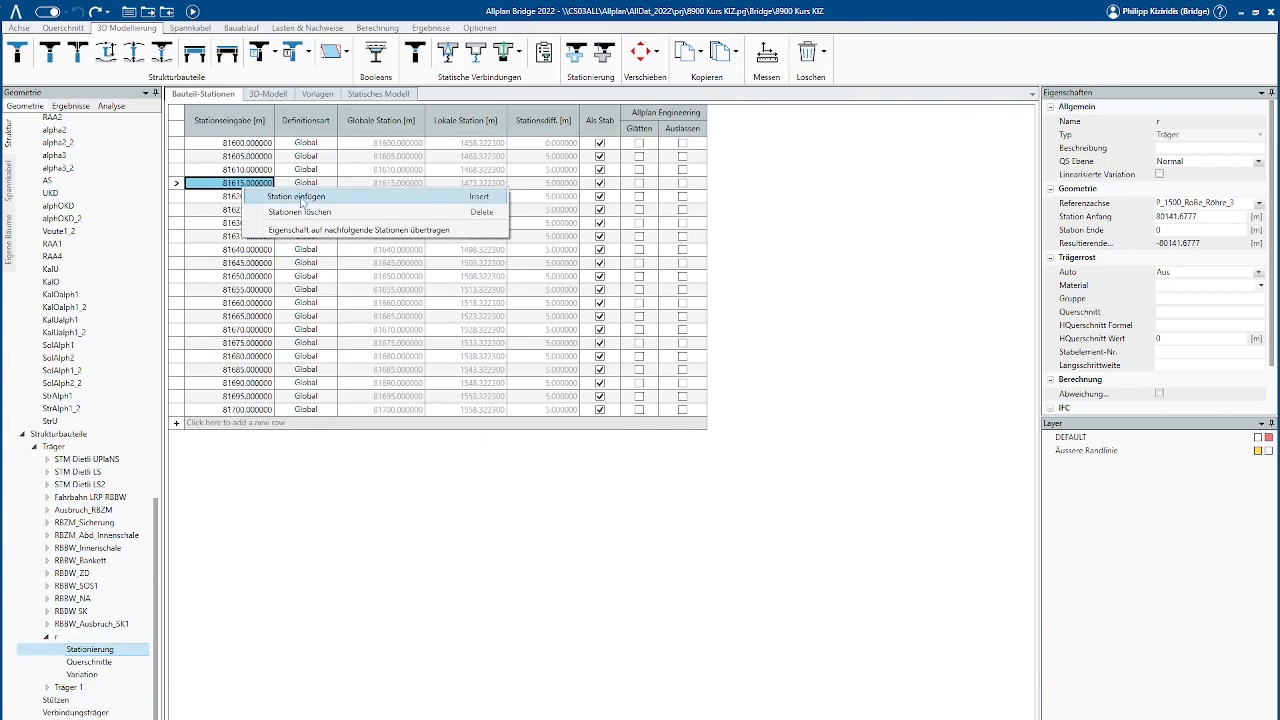
{"action": "left_click", "coordinate": [691, 427]}
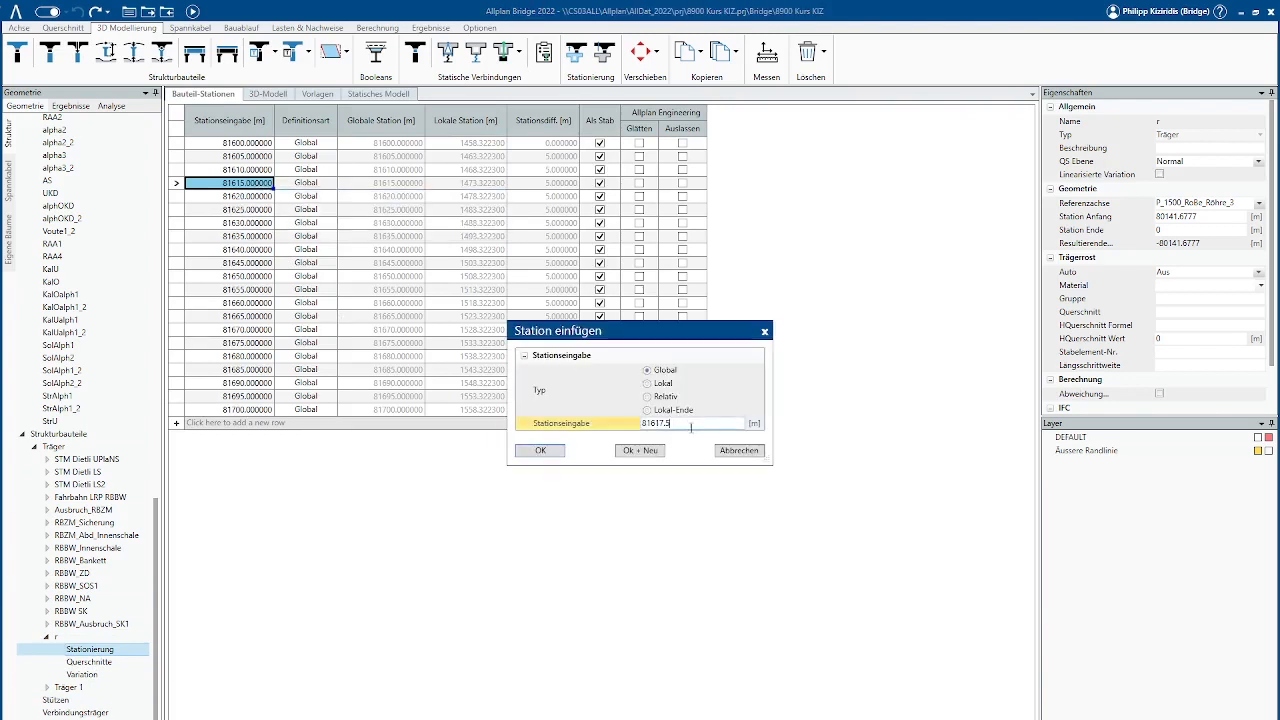
{"action": "left_click", "coordinate": [743, 451]}
{"action": "left_click", "coordinate": [530, 452]}
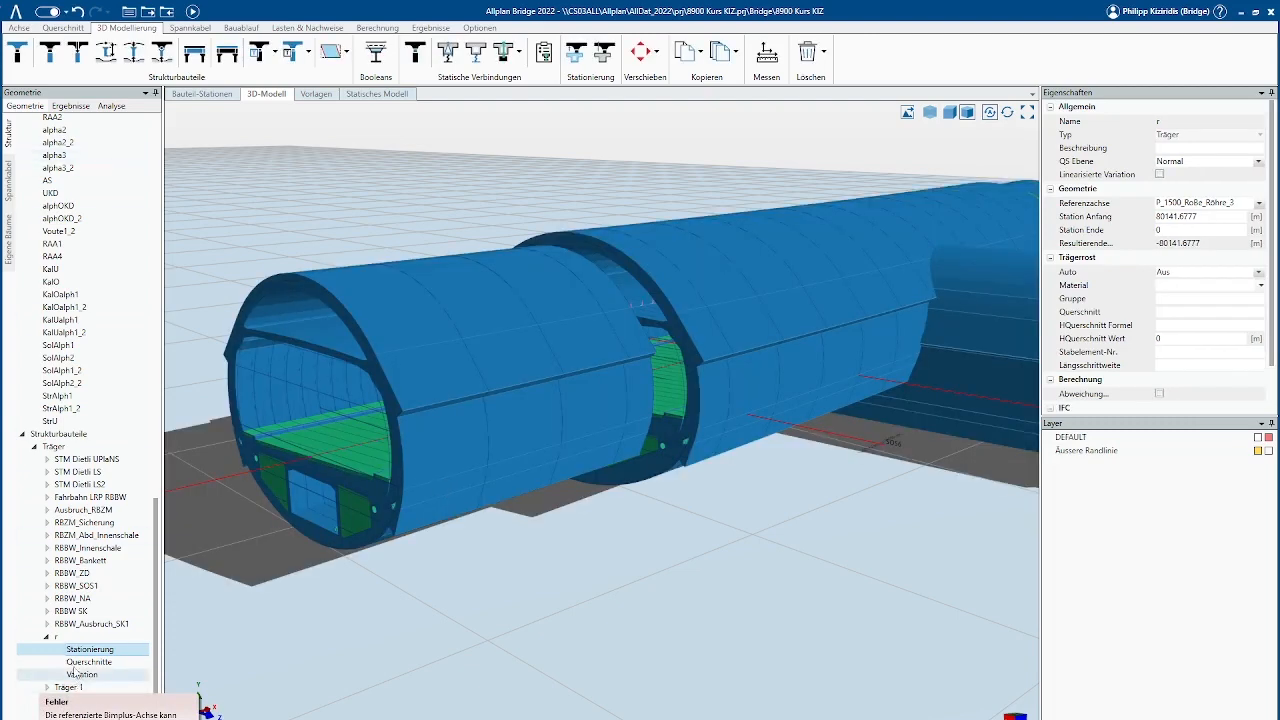
- Highlight the beam r in the 3D model and inspect the gap in its outer shell from the open tunnel end
{"action": "left_click", "coordinate": [140, 636]}
{"action": "middle_click_drag", "start_coordinate": [545, 600], "coordinate": [591, 603]}
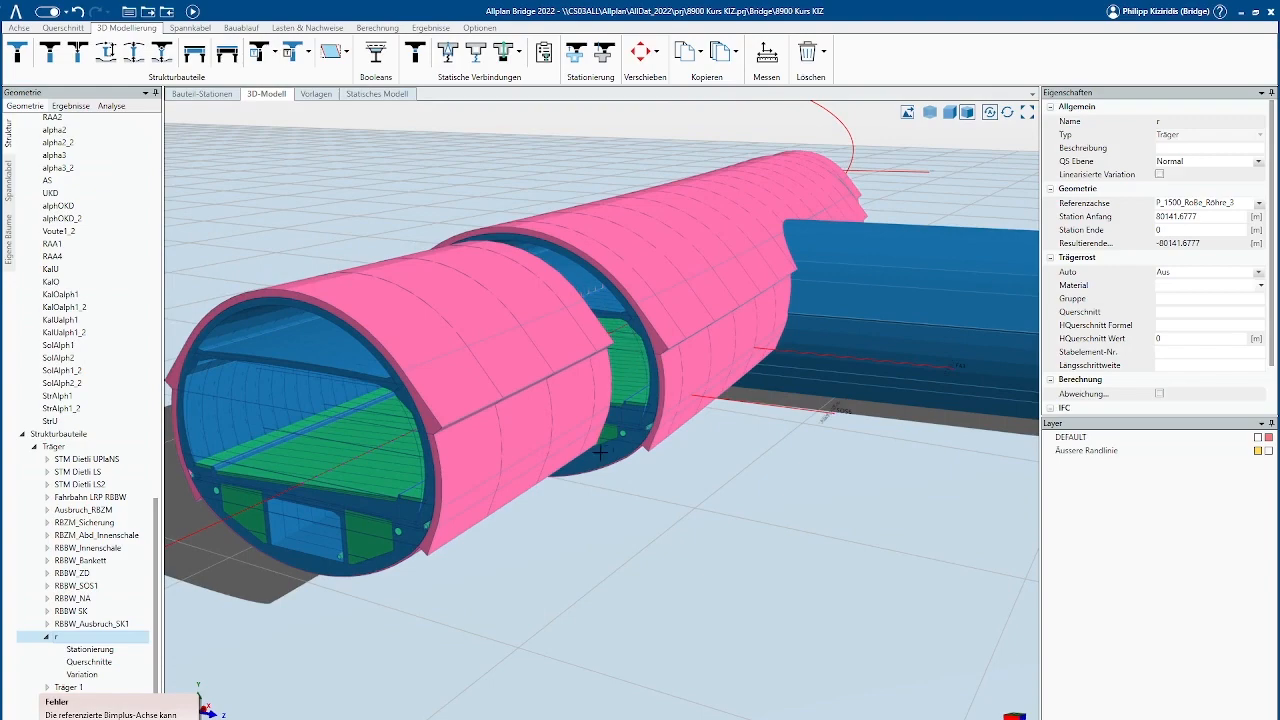
{"action": "middle_click_drag", "start_coordinate": [628, 432], "coordinate": [626, 434]}
{"action": "scroll", "coordinate": [860, 375], "scroll_direction": "down", "scroll_amount": 2}
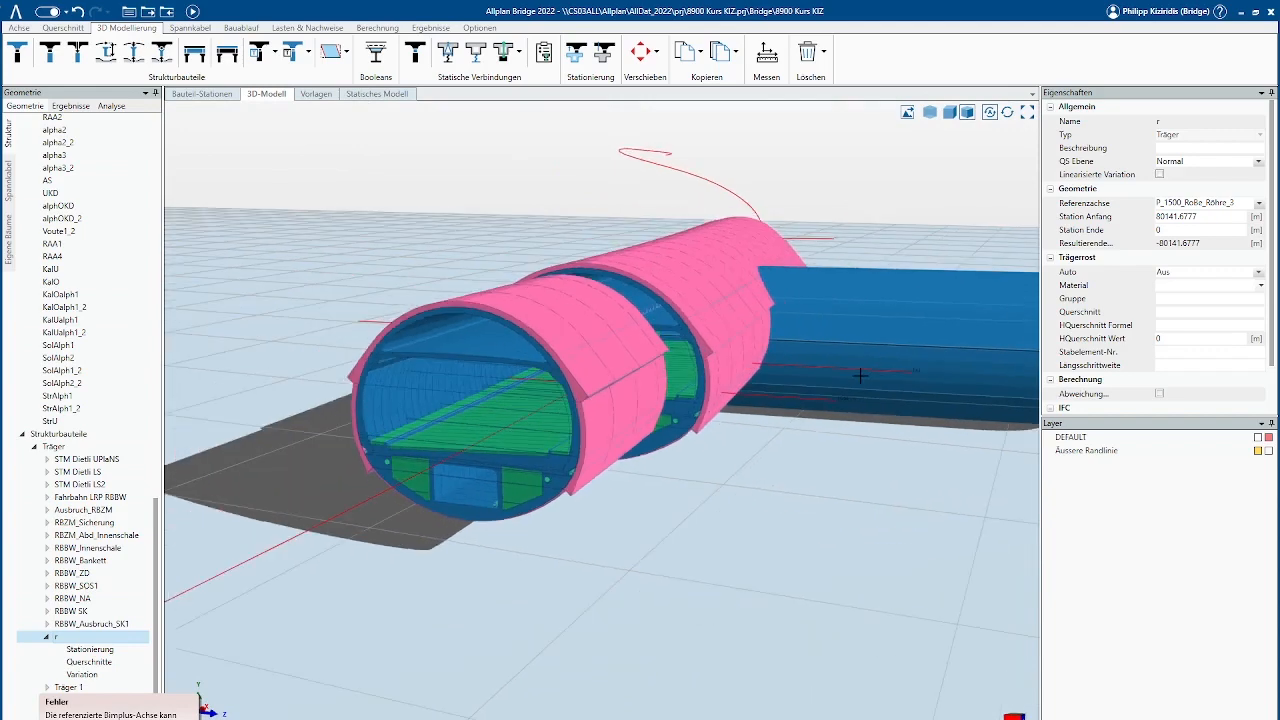
{"action": "scroll", "coordinate": [854, 355], "scroll_direction": "down", "scroll_amount": 1}
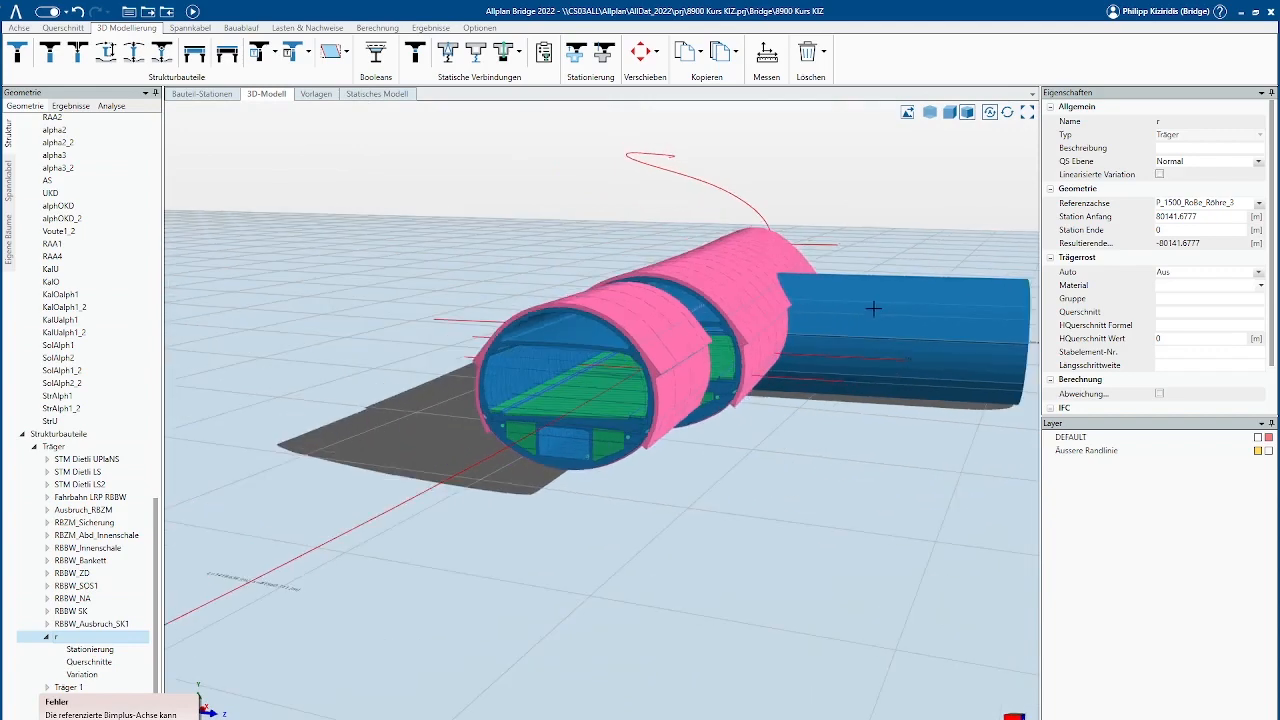
{"action": "scroll", "coordinate": [858, 370], "scroll_direction": "down", "scroll_amount": 2}
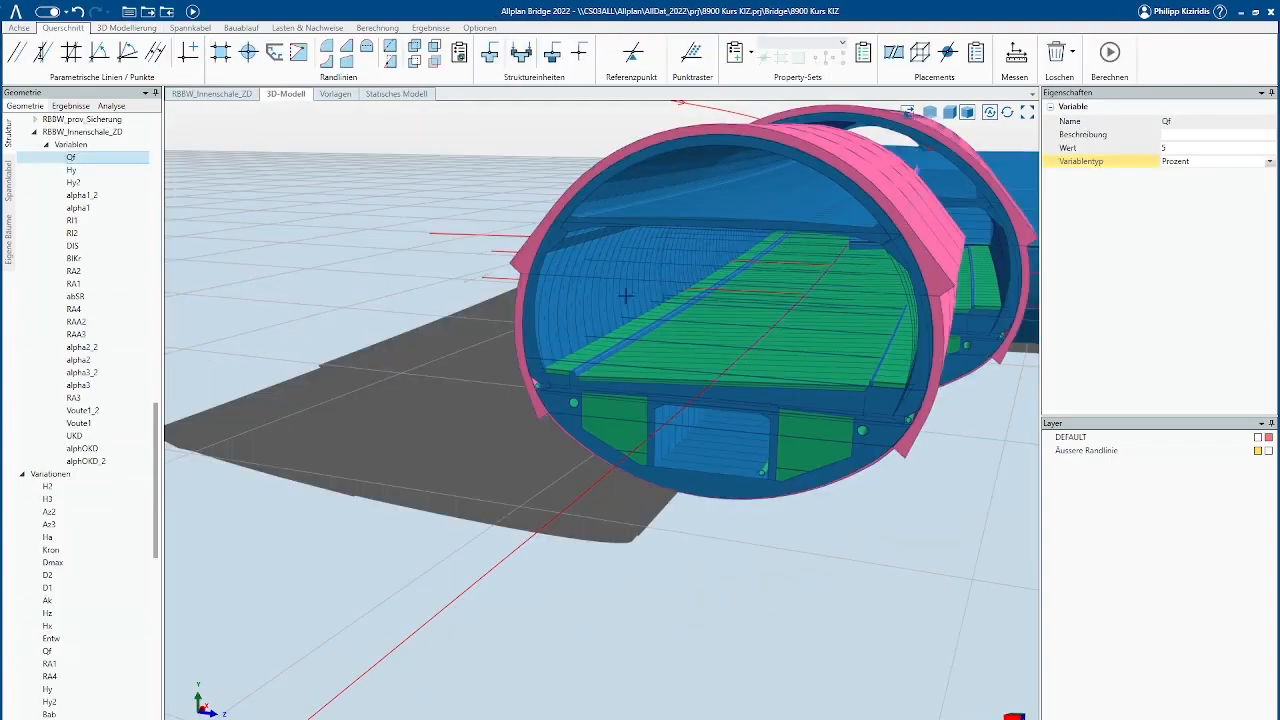
- Find the separate tunnel section with the green shell and preview the cross-section of its beam Träger 1 at stations along the axis
{"action": "scroll", "coordinate": [710, 210], "scroll_direction": "down", "scroll_amount": 3}
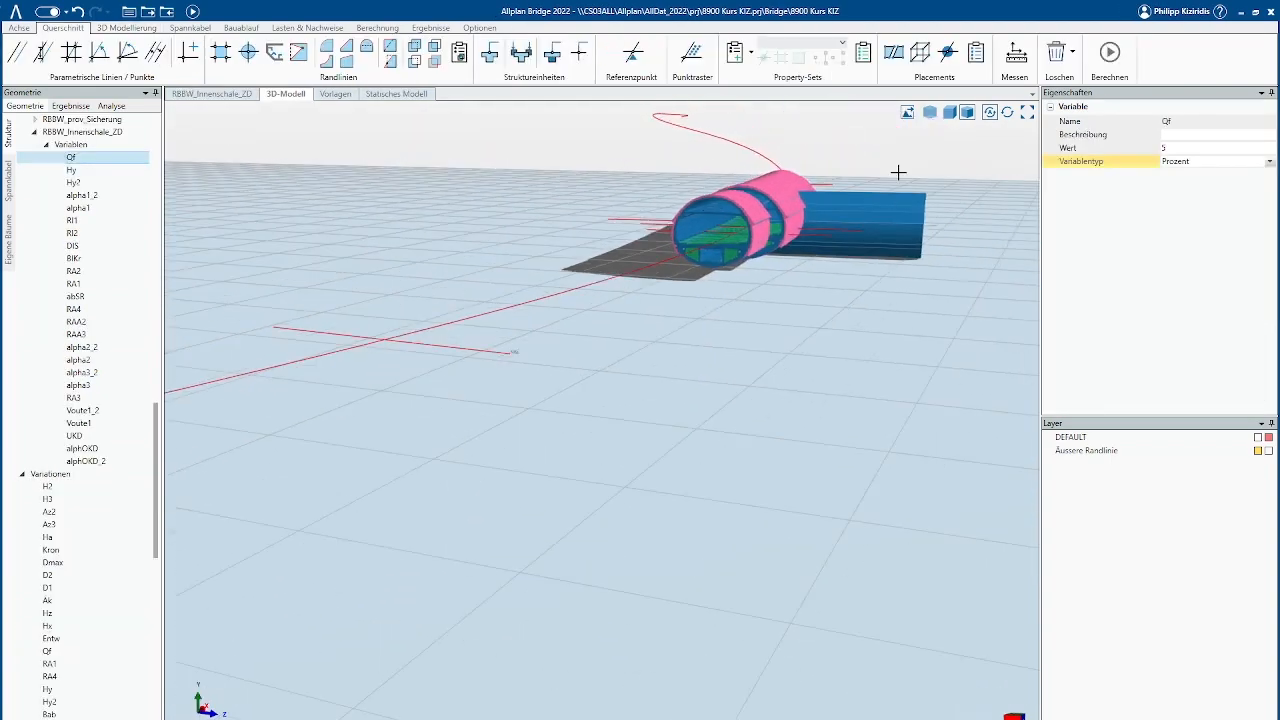
{"action": "scroll", "coordinate": [899, 174], "scroll_direction": "down", "scroll_amount": 6}
{"action": "scroll", "coordinate": [905, 185], "scroll_direction": "up", "scroll_amount": 1}
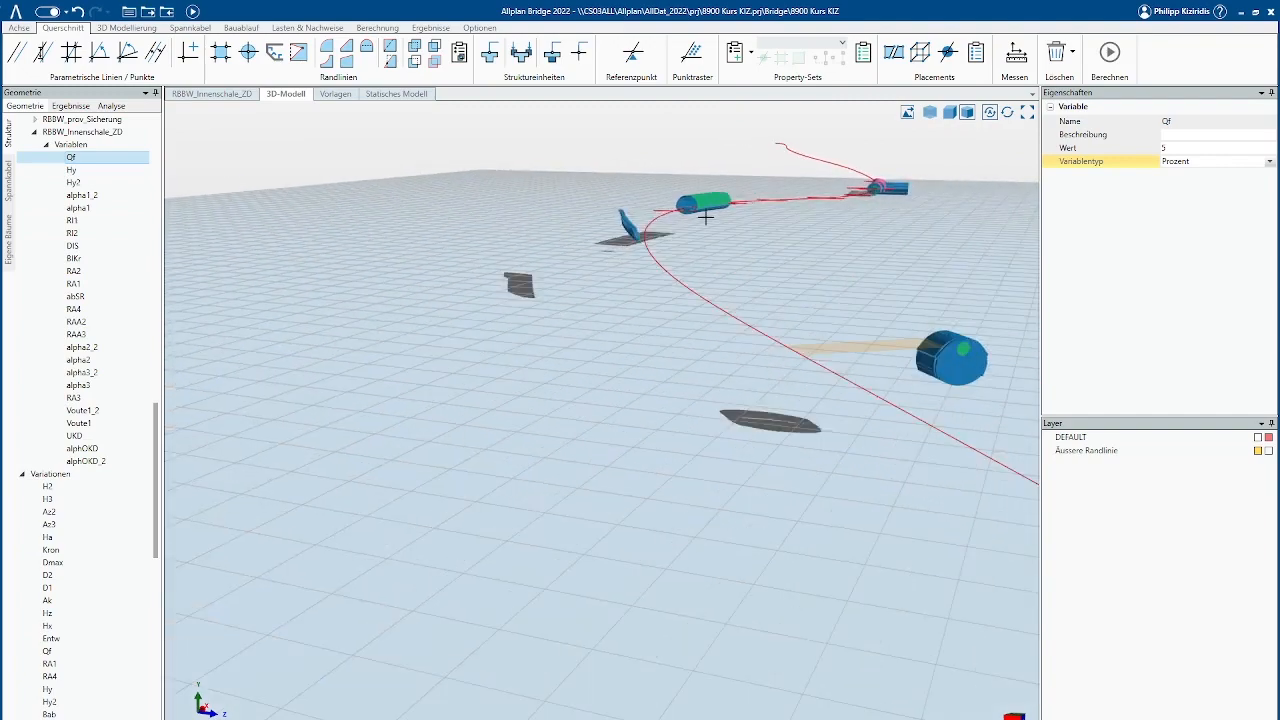
{"action": "scroll", "coordinate": [706, 216], "scroll_direction": "up", "scroll_amount": 5}
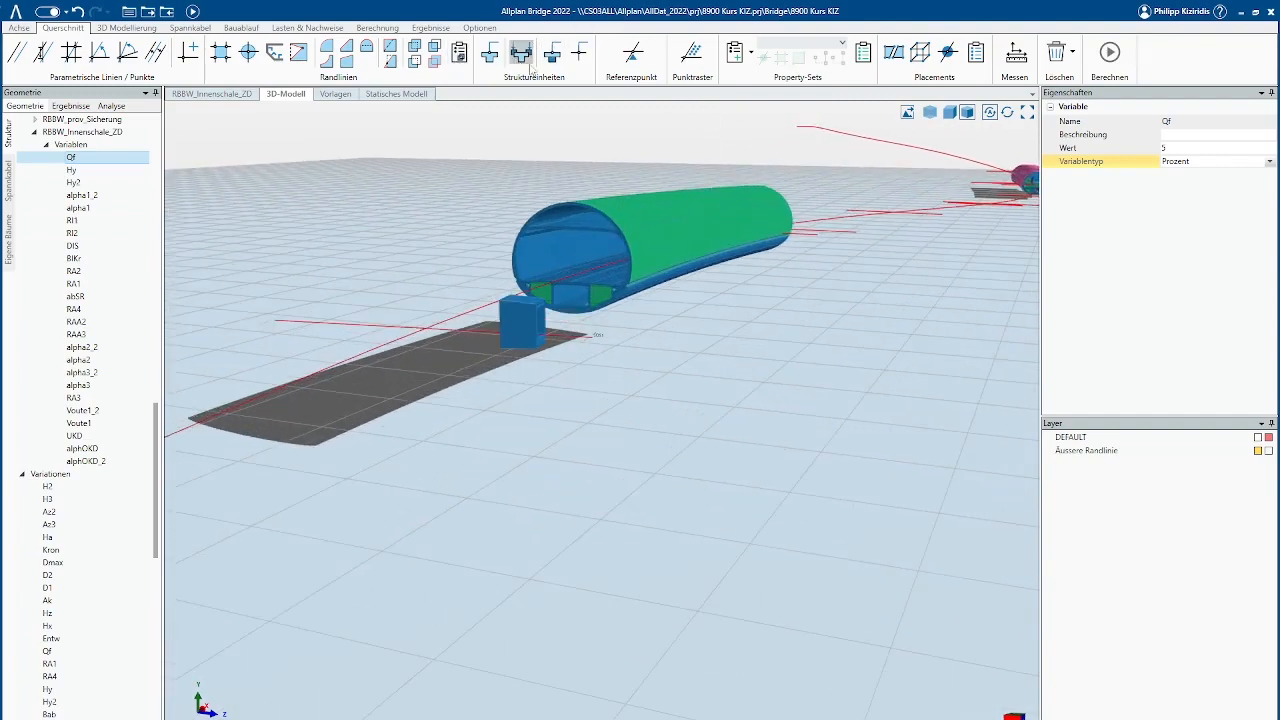
{"action": "left_click", "coordinate": [124, 28]}
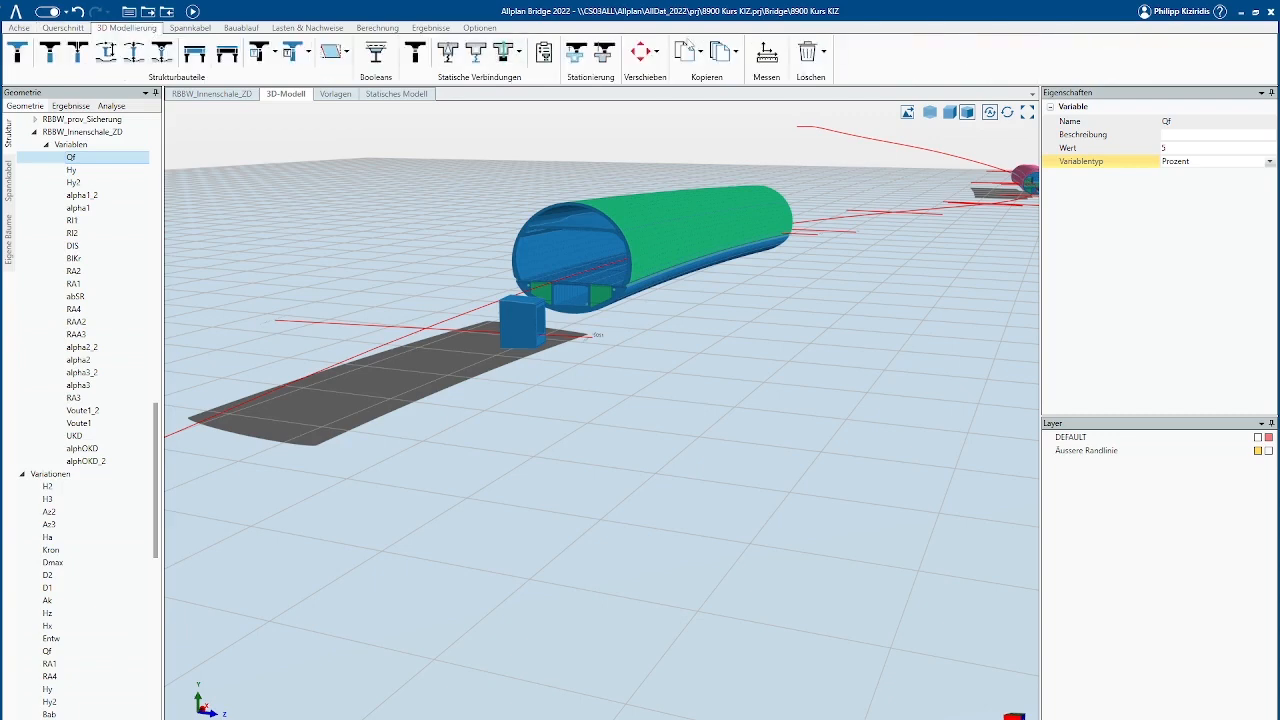
{"action": "left_click", "coordinate": [604, 53]}
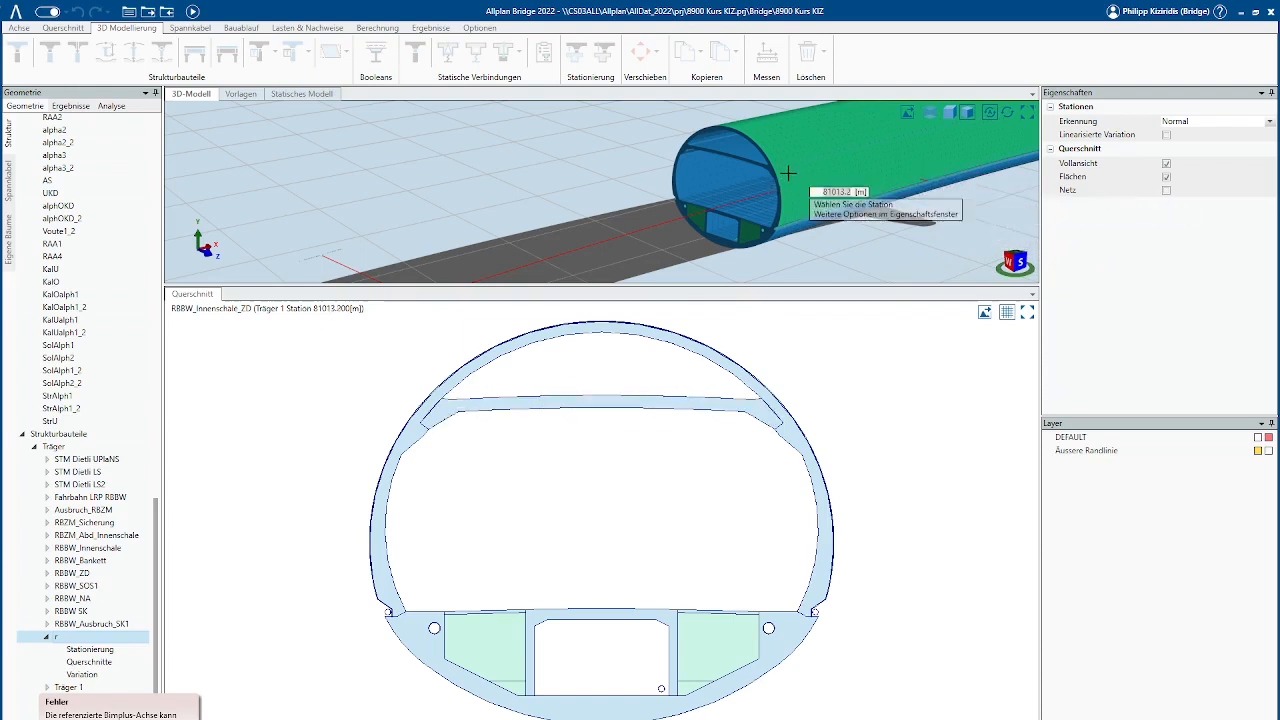
{"action": "scroll", "coordinate": [789, 171], "scroll_direction": "down", "scroll_amount": 2}
{"action": "scroll", "coordinate": [846, 158], "scroll_direction": "down", "scroll_amount": 5}
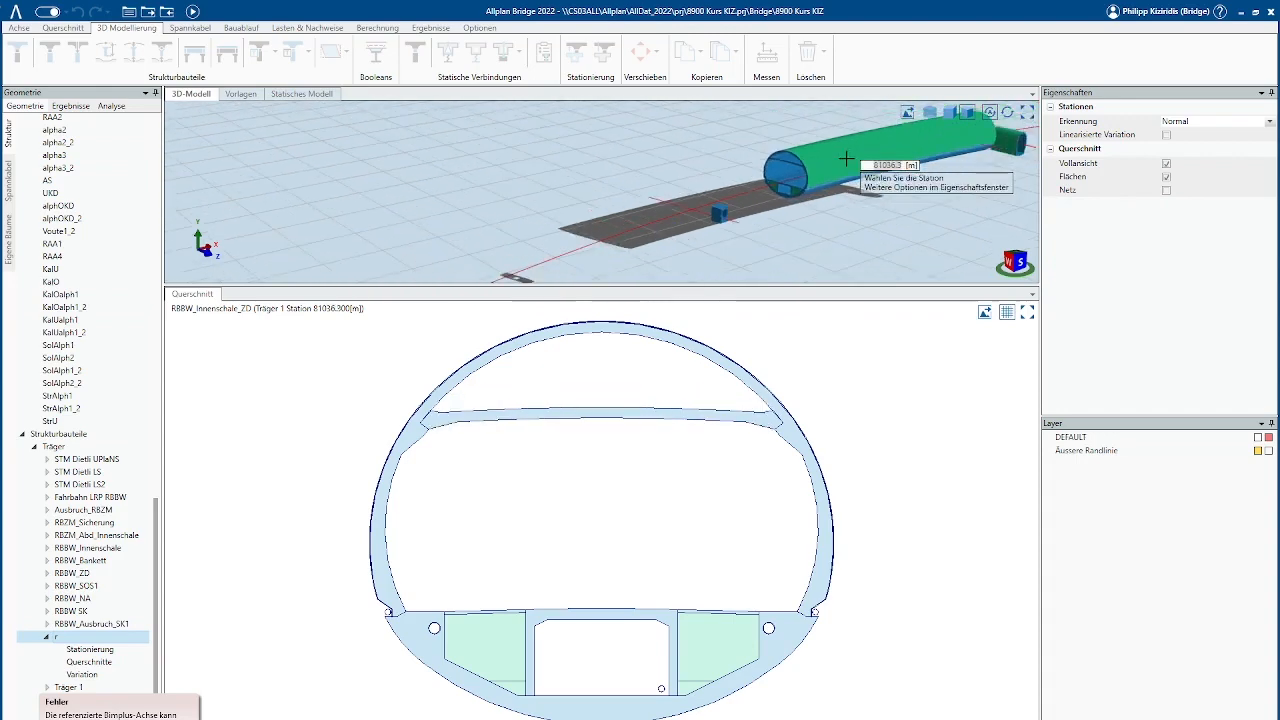
{"action": "scroll", "coordinate": [846, 158], "scroll_direction": "down", "scroll_amount": 4}
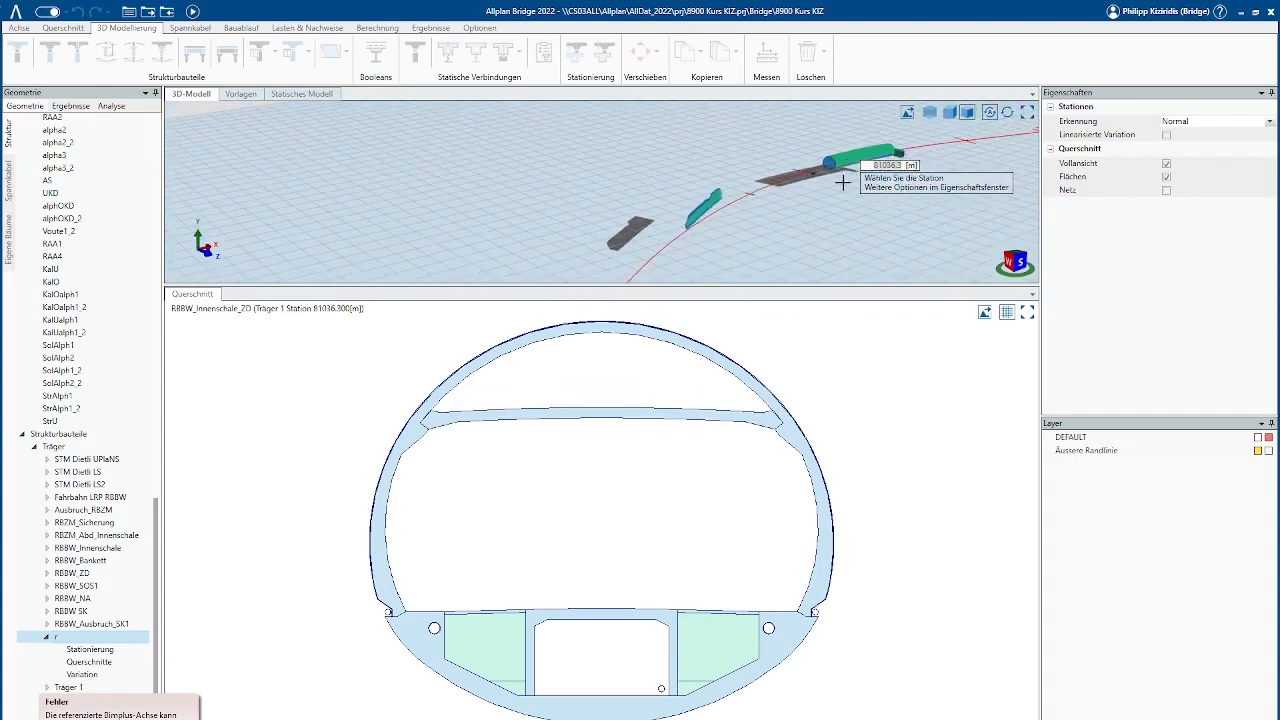
- Preview the cross-section of the beam STM Dietli UPlaNS at station 82.2 m
{"action": "scroll", "coordinate": [736, 240], "scroll_direction": "up", "scroll_amount": 2}
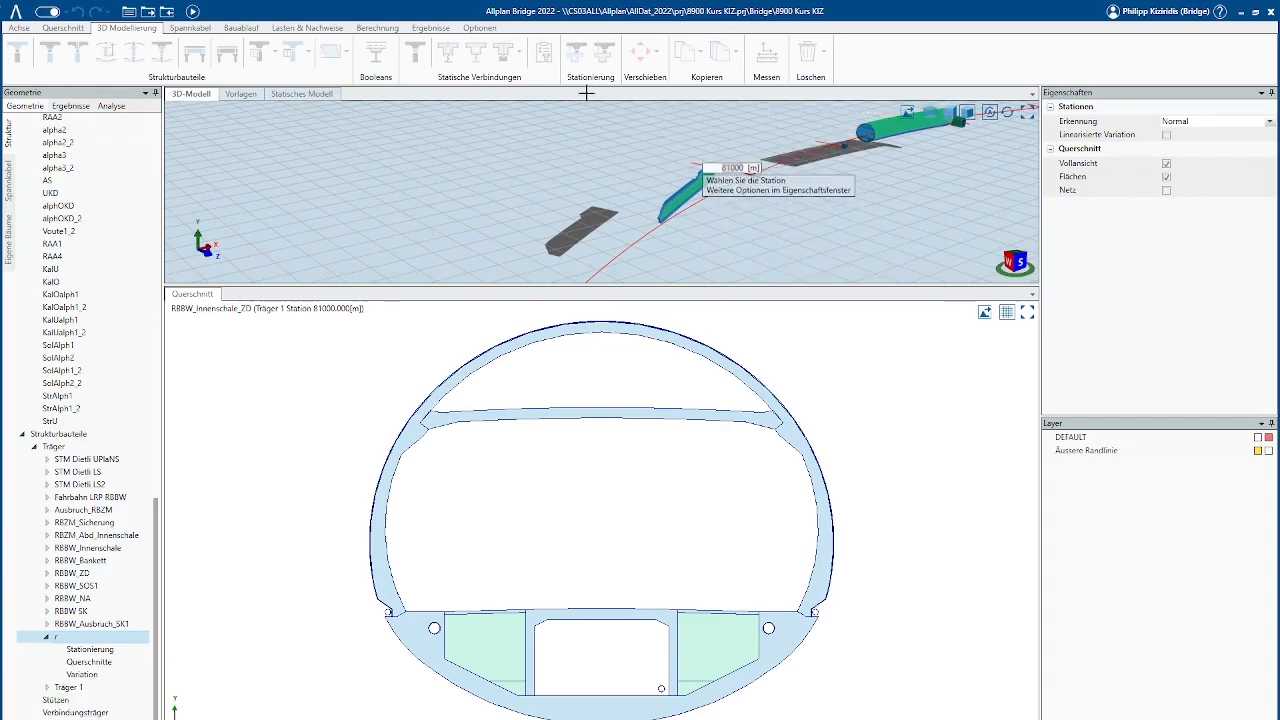
{"action": "left_click", "coordinate": [604, 53]}
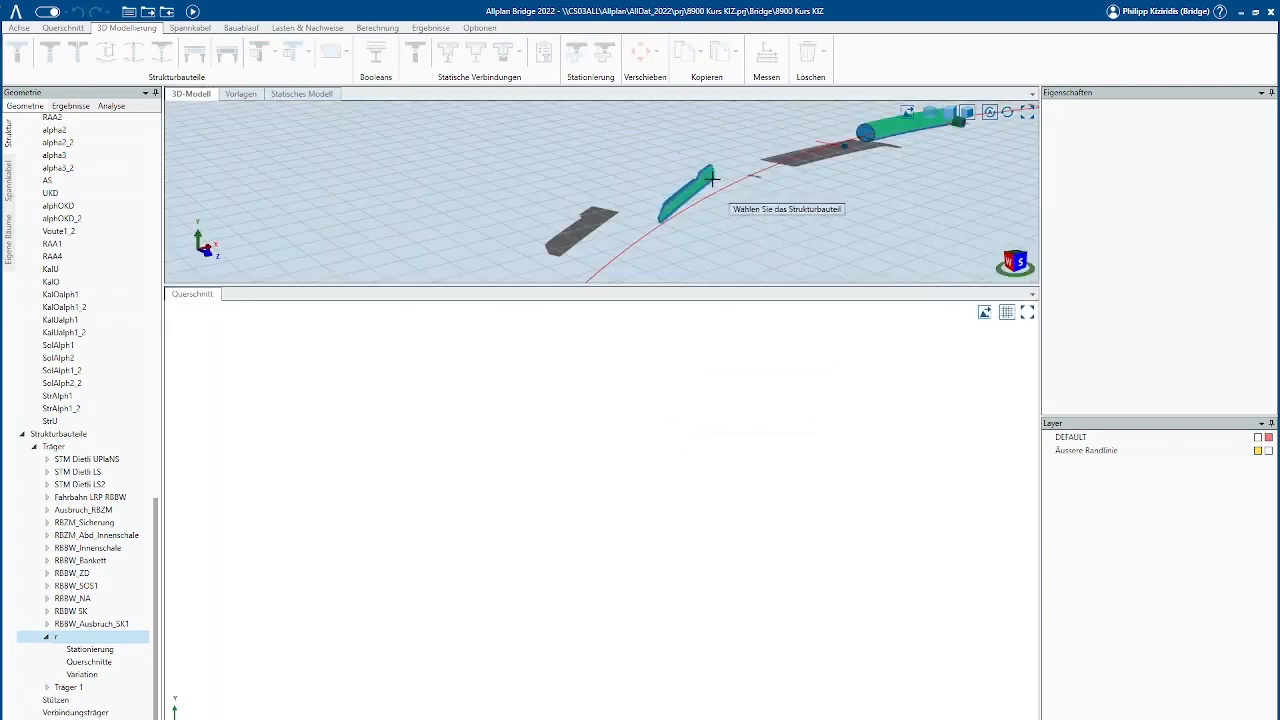
{"action": "scroll", "coordinate": [680, 198], "scroll_direction": "up", "scroll_amount": 3}
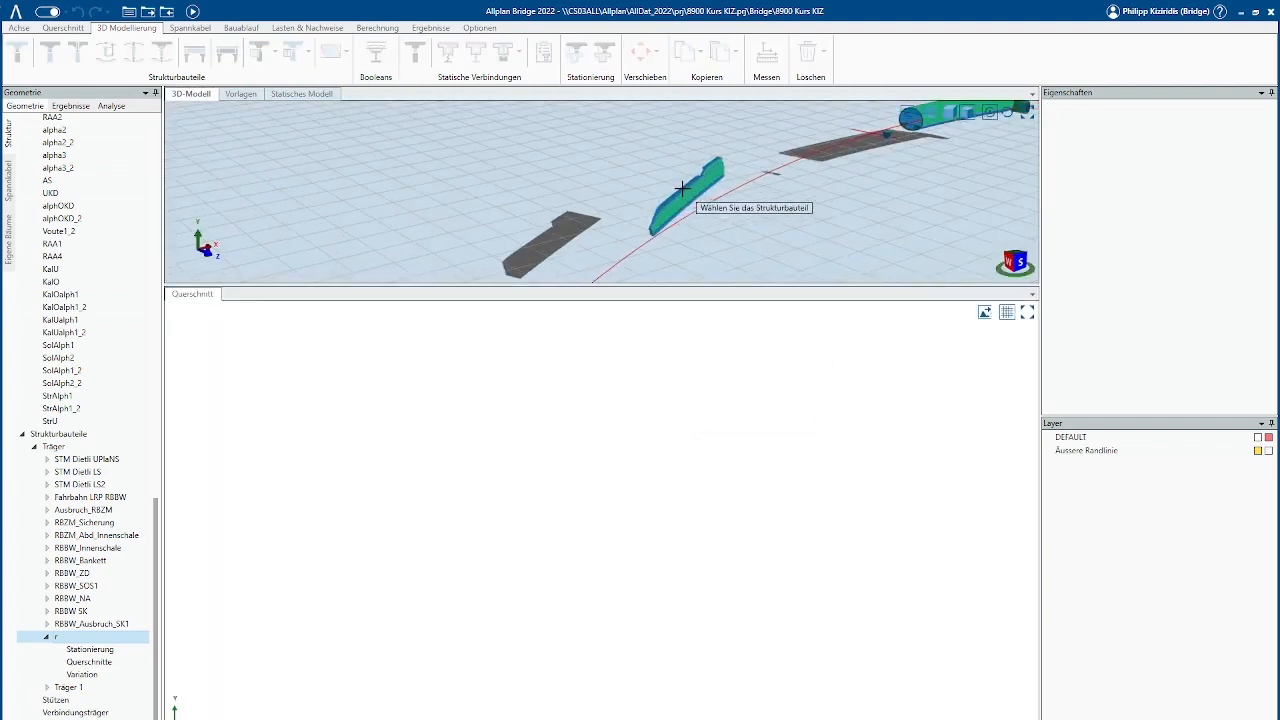
{"action": "left_click", "coordinate": [658, 210]}
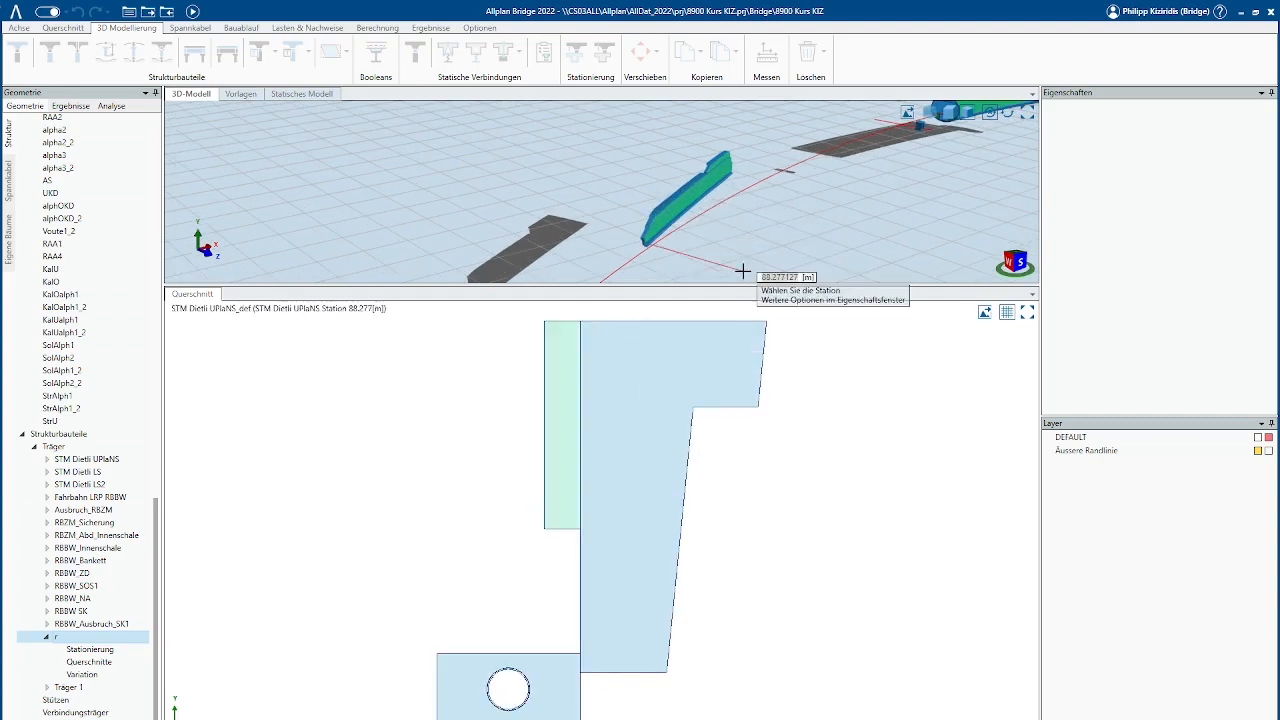
{"action": "scroll", "coordinate": [741, 270], "scroll_direction": "down", "scroll_amount": 3}
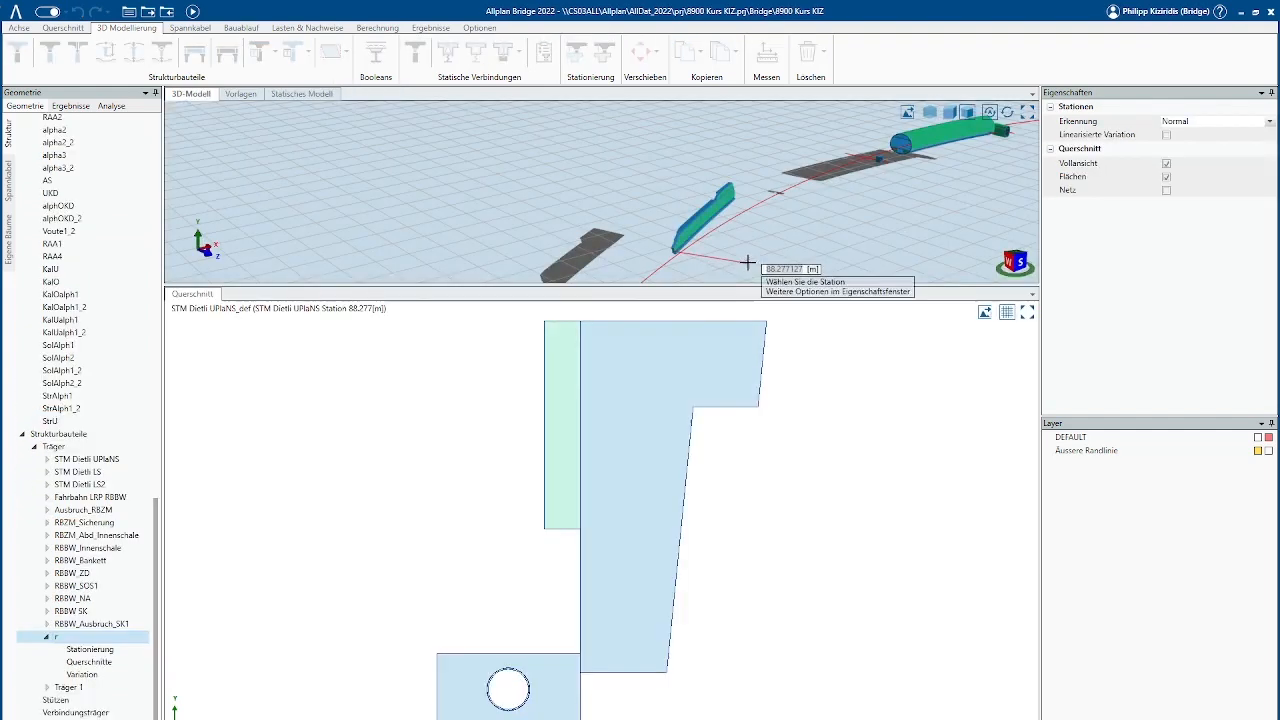
{"action": "type", "text": "82.2"}
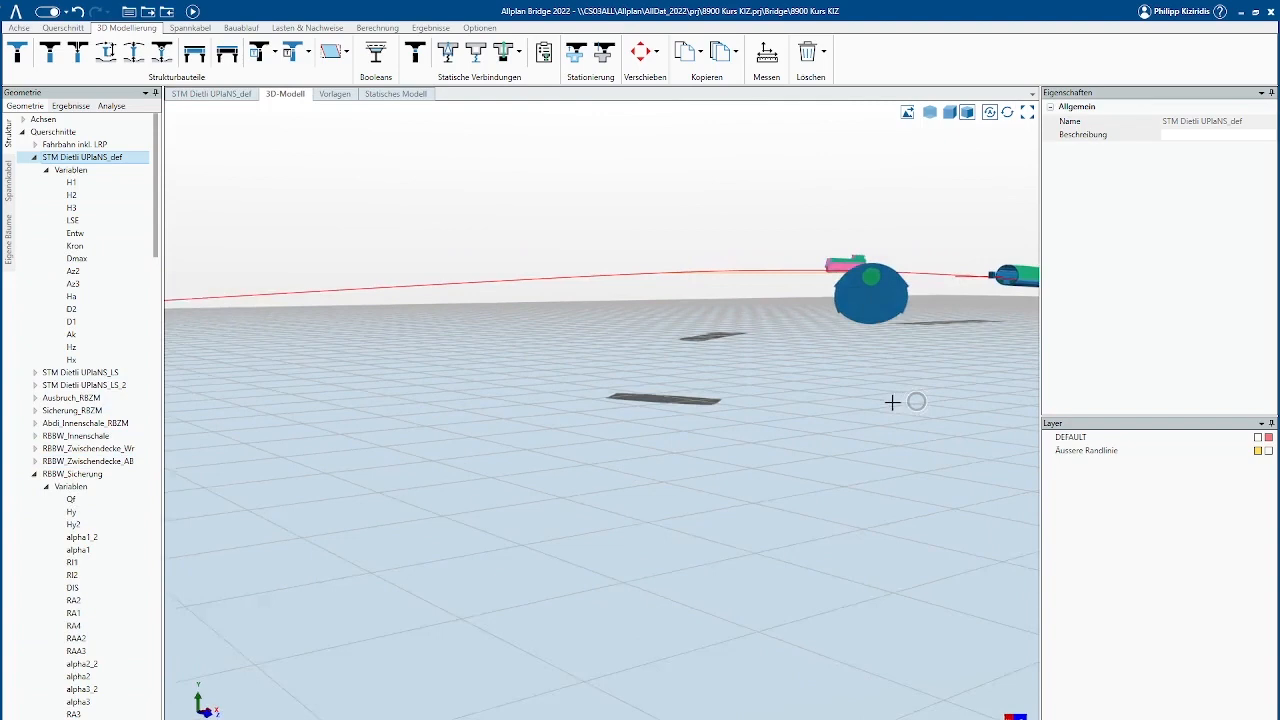
- Highlight the structural units 4, 1 and 2 of the excavation beam RBBW_Ausbruch_SK1 one after another on its end face
{"action": "scroll", "coordinate": [892, 401], "scroll_direction": "up", "scroll_amount": 3}
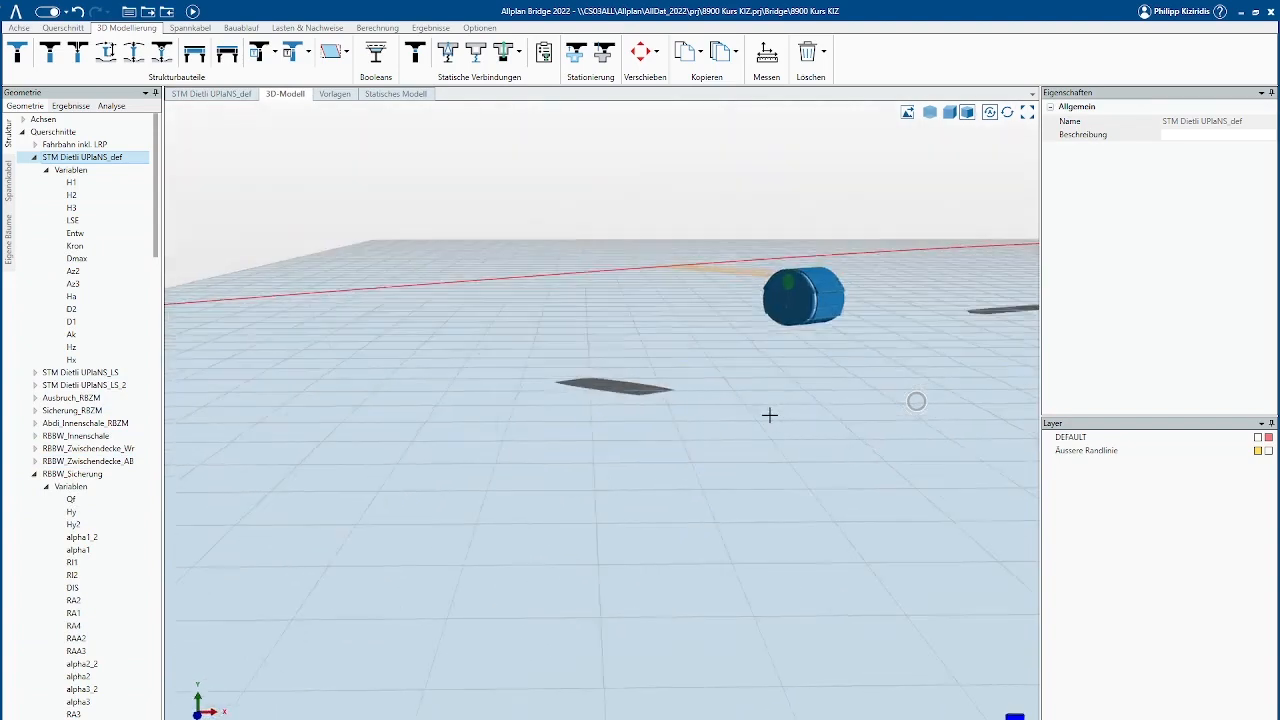
{"action": "scroll", "coordinate": [768, 263], "scroll_direction": "up", "scroll_amount": 3}
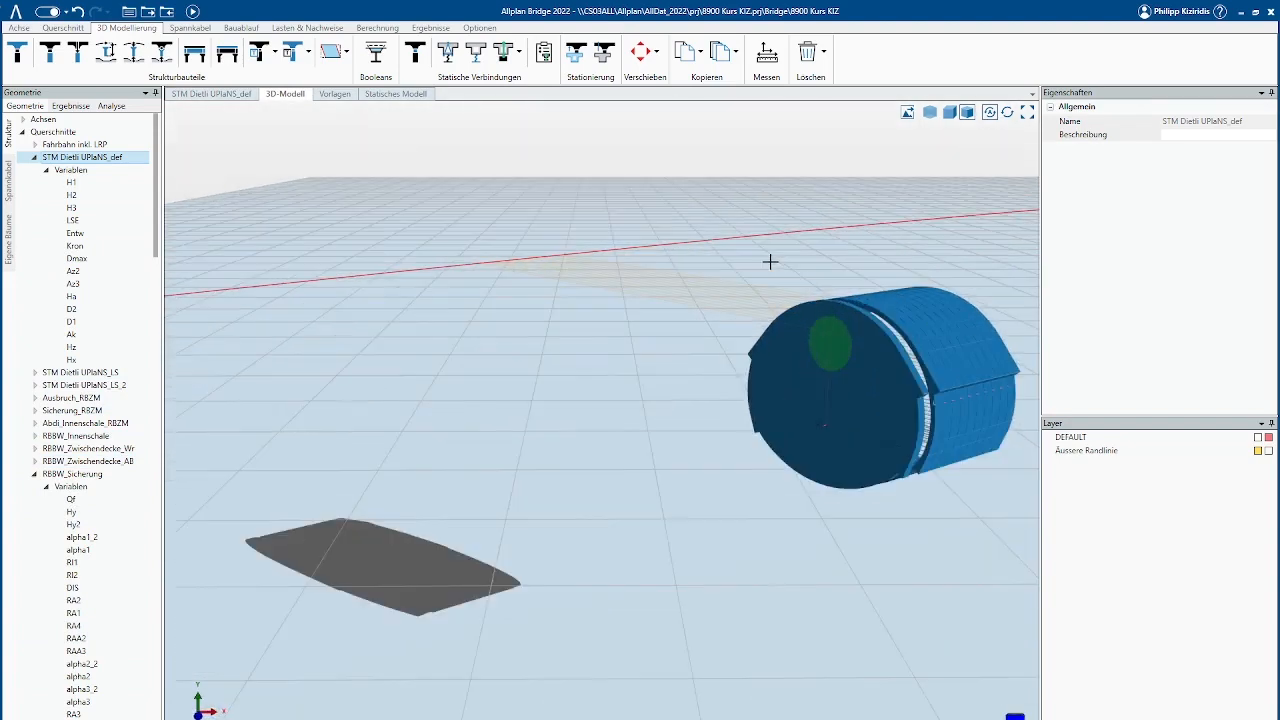
{"action": "left_click", "coordinate": [880, 481]}
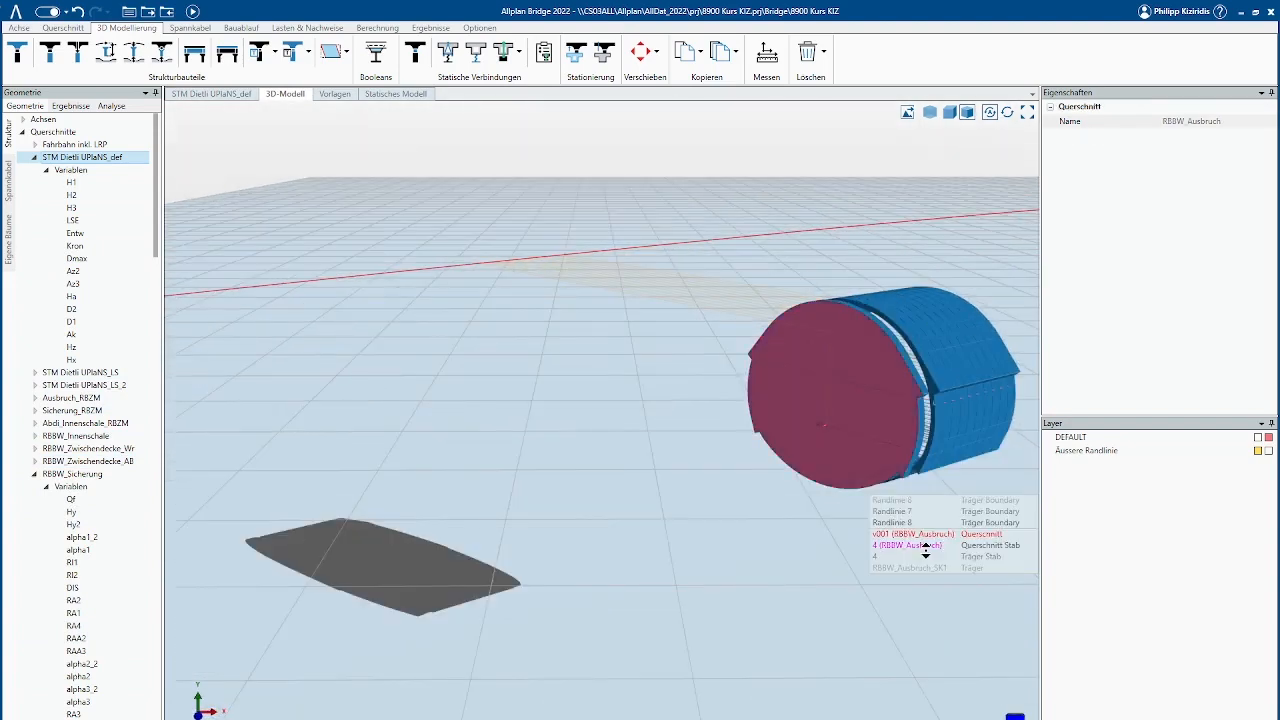
{"action": "left_click", "coordinate": [995, 556]}
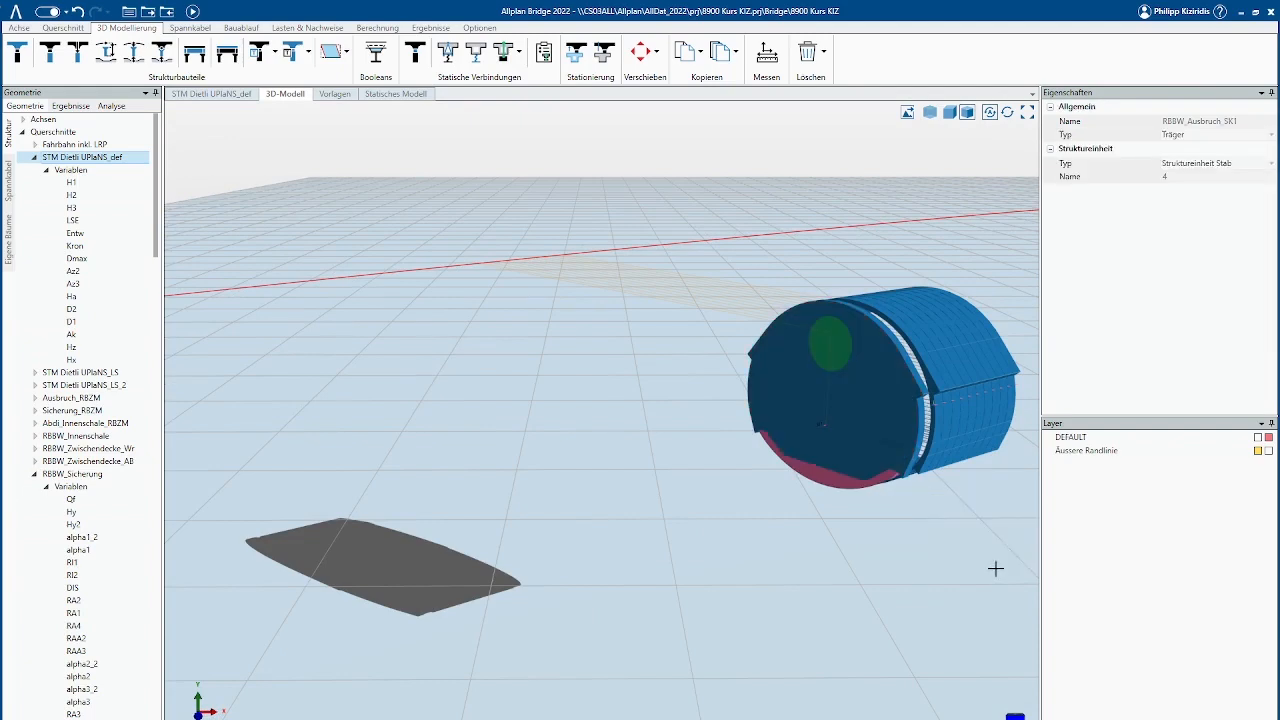
{"action": "left_click", "coordinate": [841, 352]}
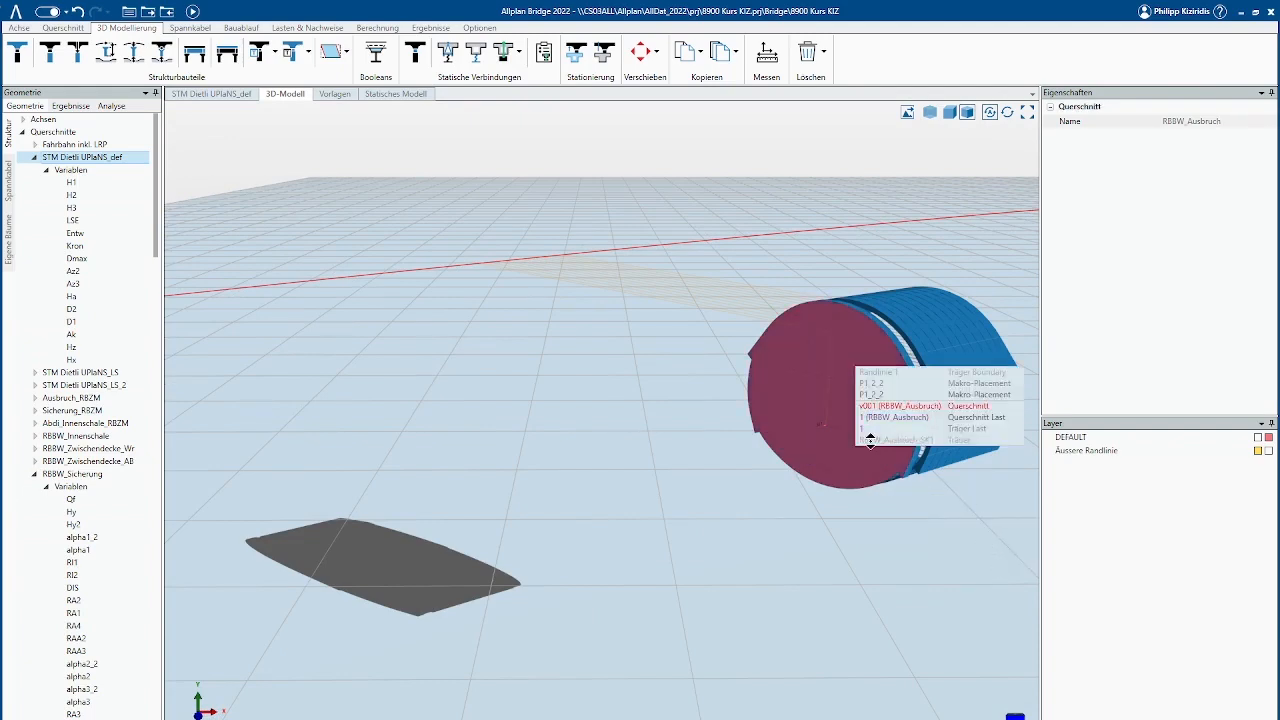
{"action": "left_click", "coordinate": [975, 429]}
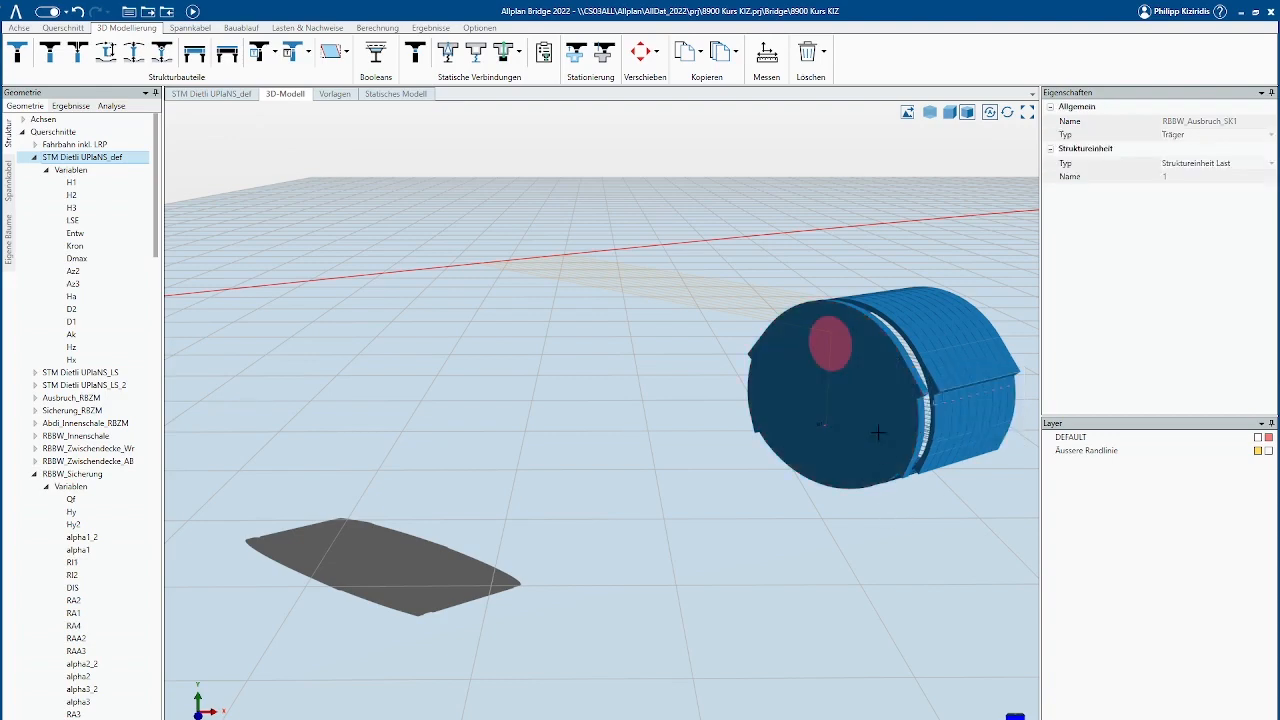
{"action": "left_click", "coordinate": [890, 396]}
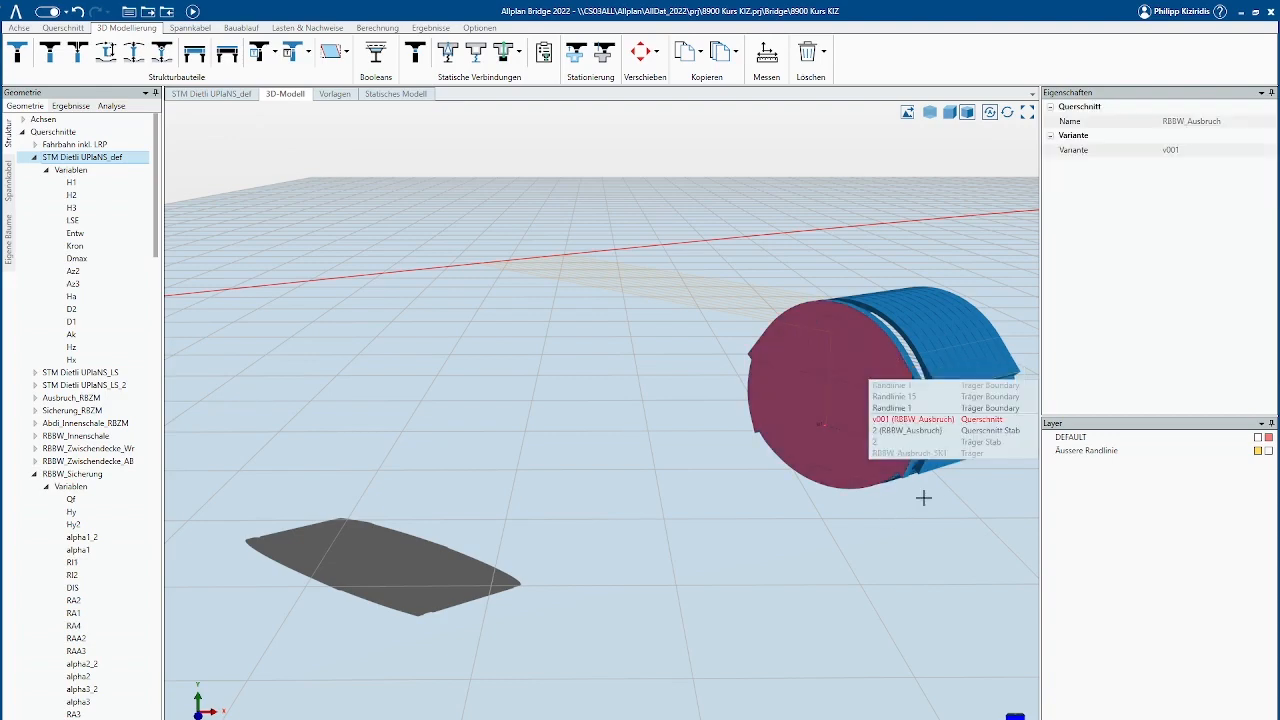
{"action": "left_click", "coordinate": [982, 453]}
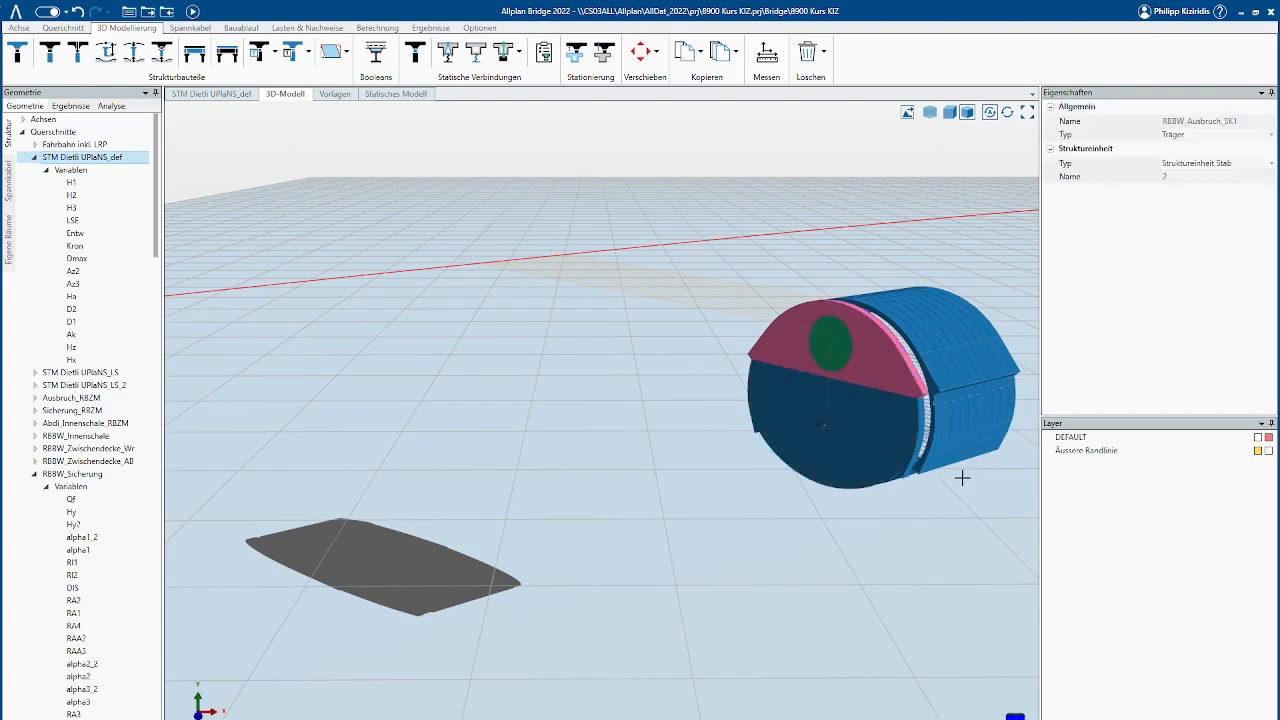
- Highlight the beam RBBW SK behind the excavation face and view it within the whole tunnel alignment
{"action": "scroll", "coordinate": [613, 497], "scroll_direction": "down", "scroll_amount": 2}
{"action": "scroll", "coordinate": [956, 435], "scroll_direction": "down", "scroll_amount": 1}
{"action": "scroll", "coordinate": [953, 423], "scroll_direction": "up", "scroll_amount": 5}
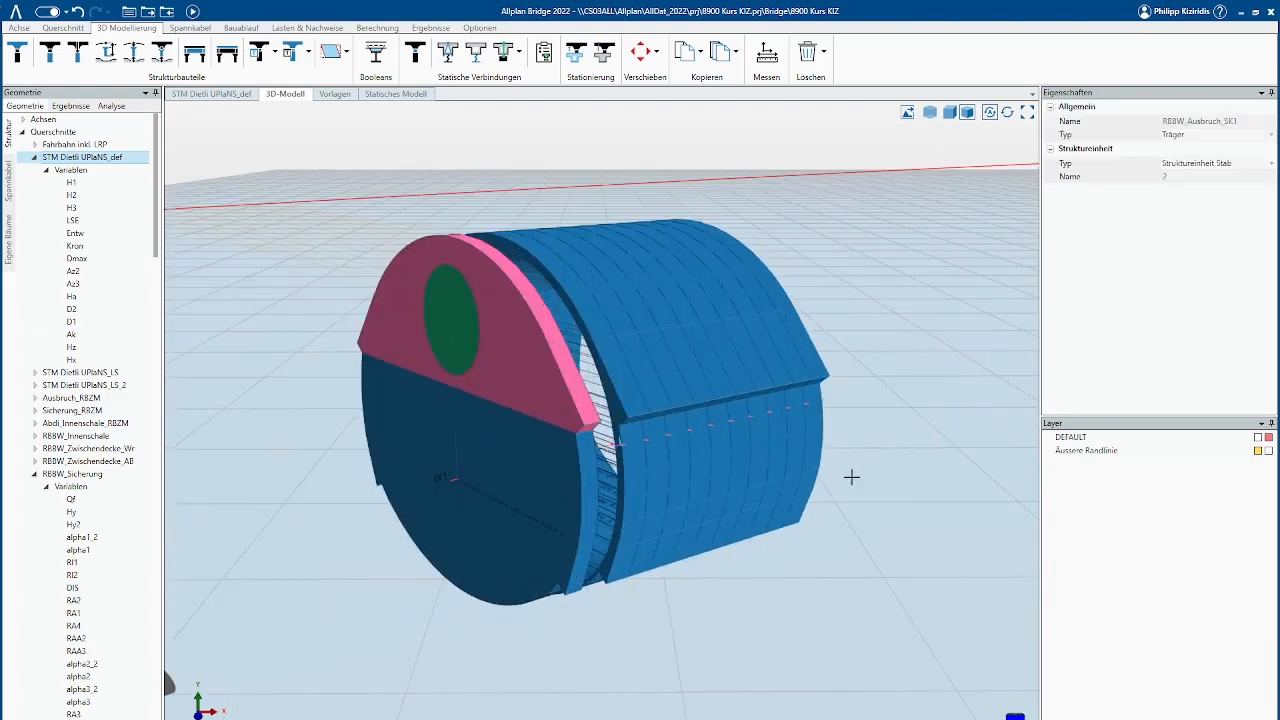
{"action": "left_click", "coordinate": [645, 490]}
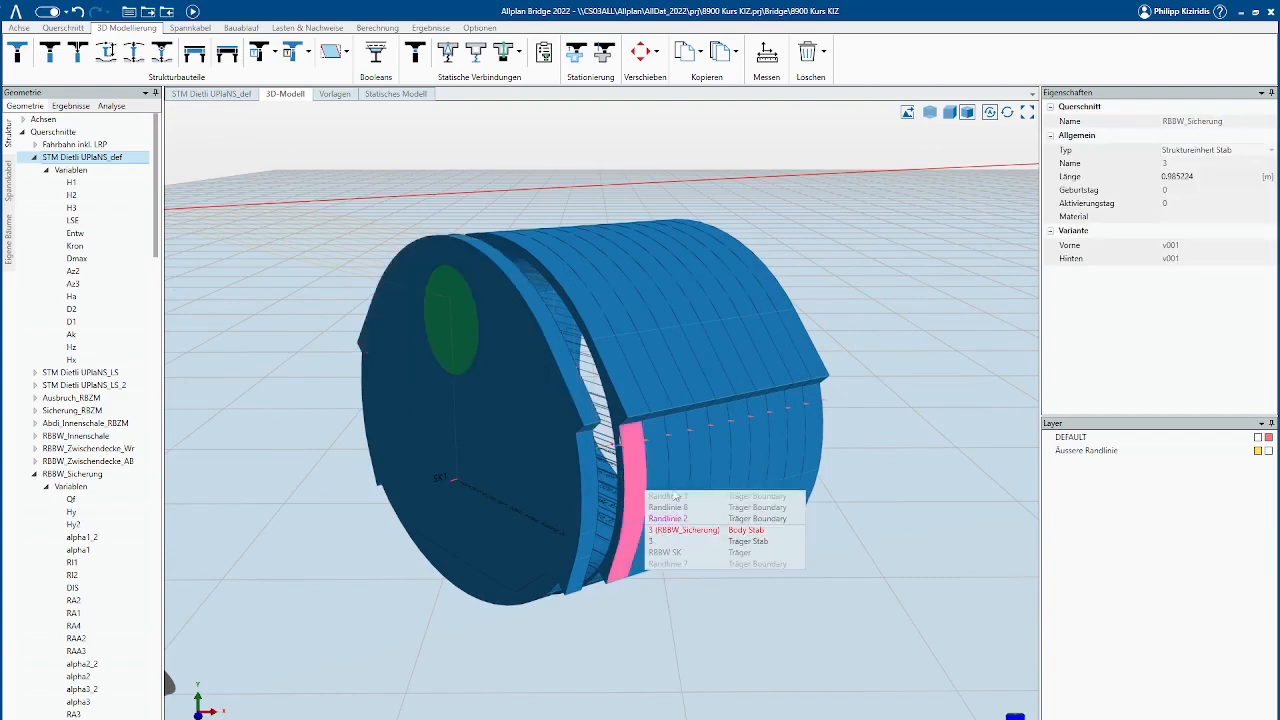
{"action": "left_click", "coordinate": [758, 552]}
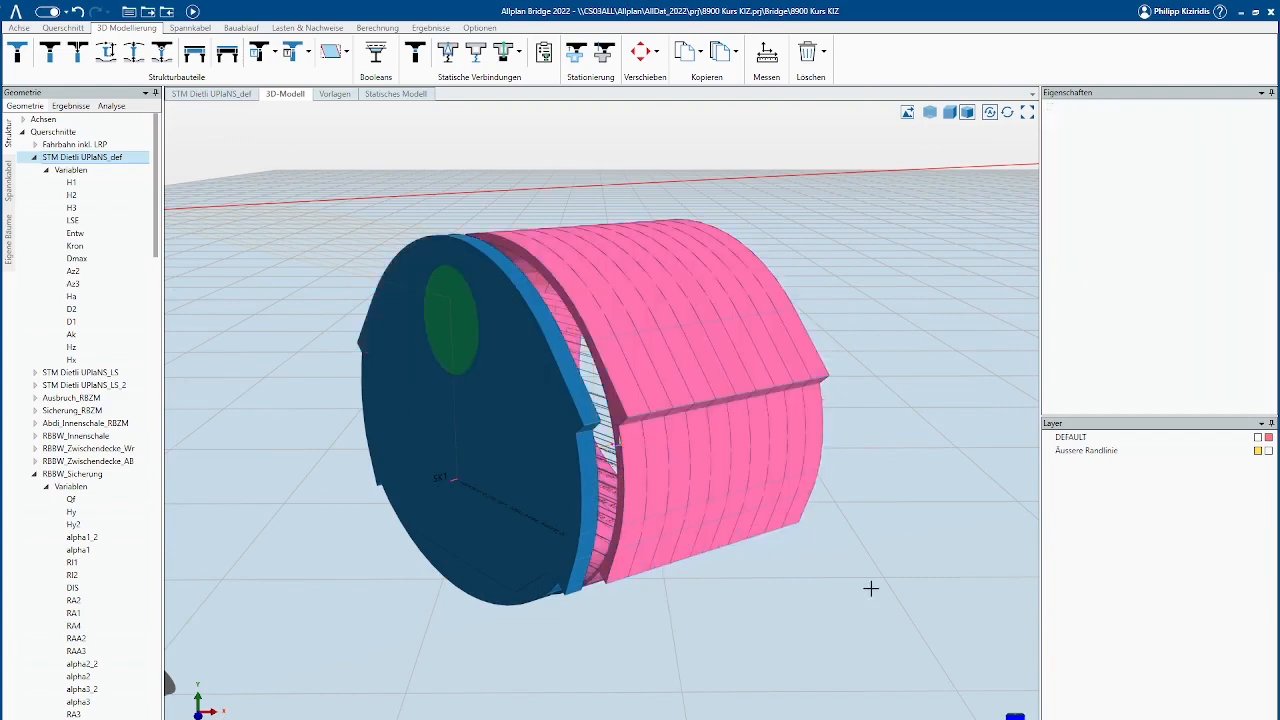
{"action": "middle_click_drag", "start_coordinate": [764, 637], "coordinate": [720, 586]}
{"action": "scroll", "coordinate": [486, 544], "scroll_direction": "down", "scroll_amount": 9}
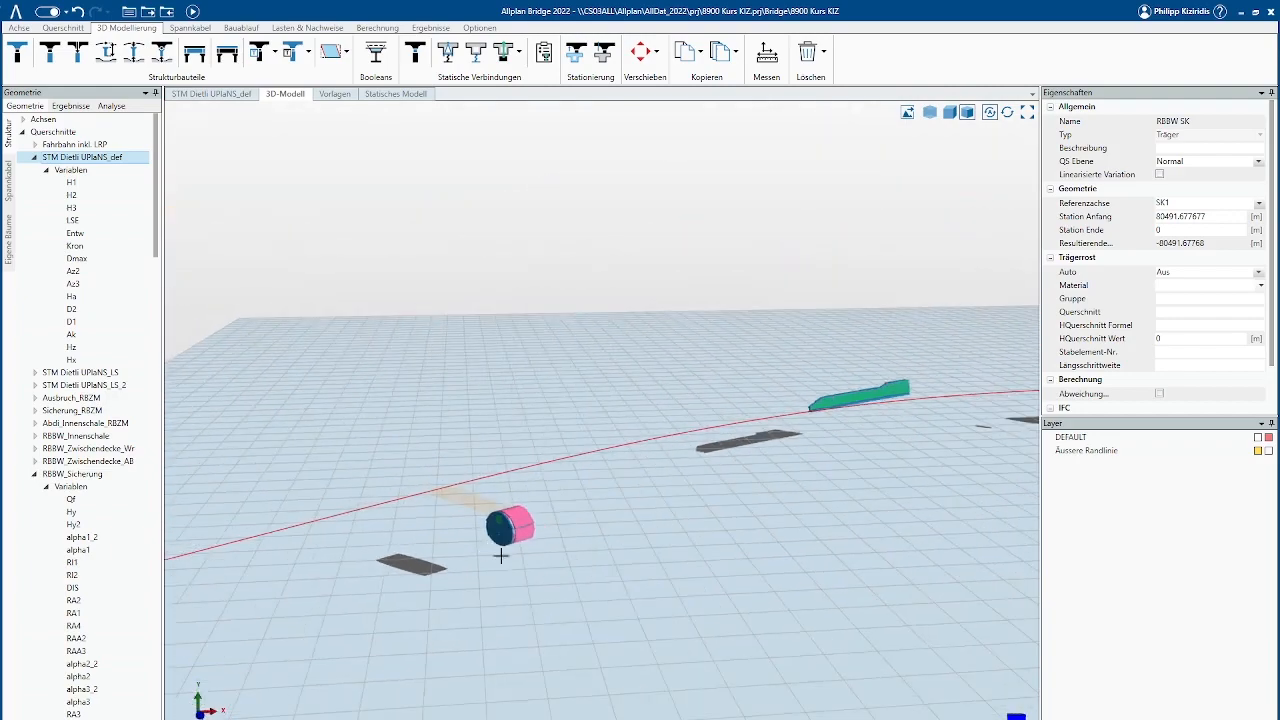
{"action": "scroll", "coordinate": [526, 556], "scroll_direction": "down", "scroll_amount": 3}
{"action": "scroll", "coordinate": [820, 564], "scroll_direction": "down", "scroll_amount": 4}
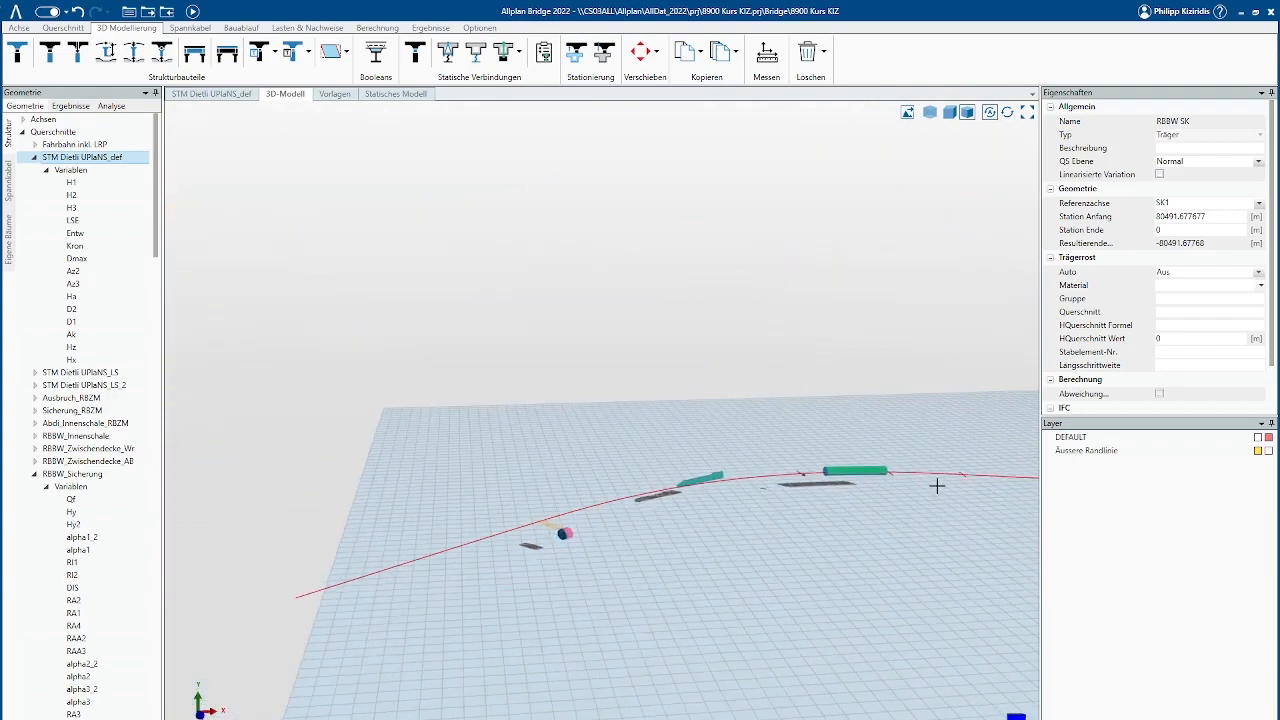
{"action": "scroll", "coordinate": [600, 560], "scroll_direction": "down", "scroll_amount": 3}
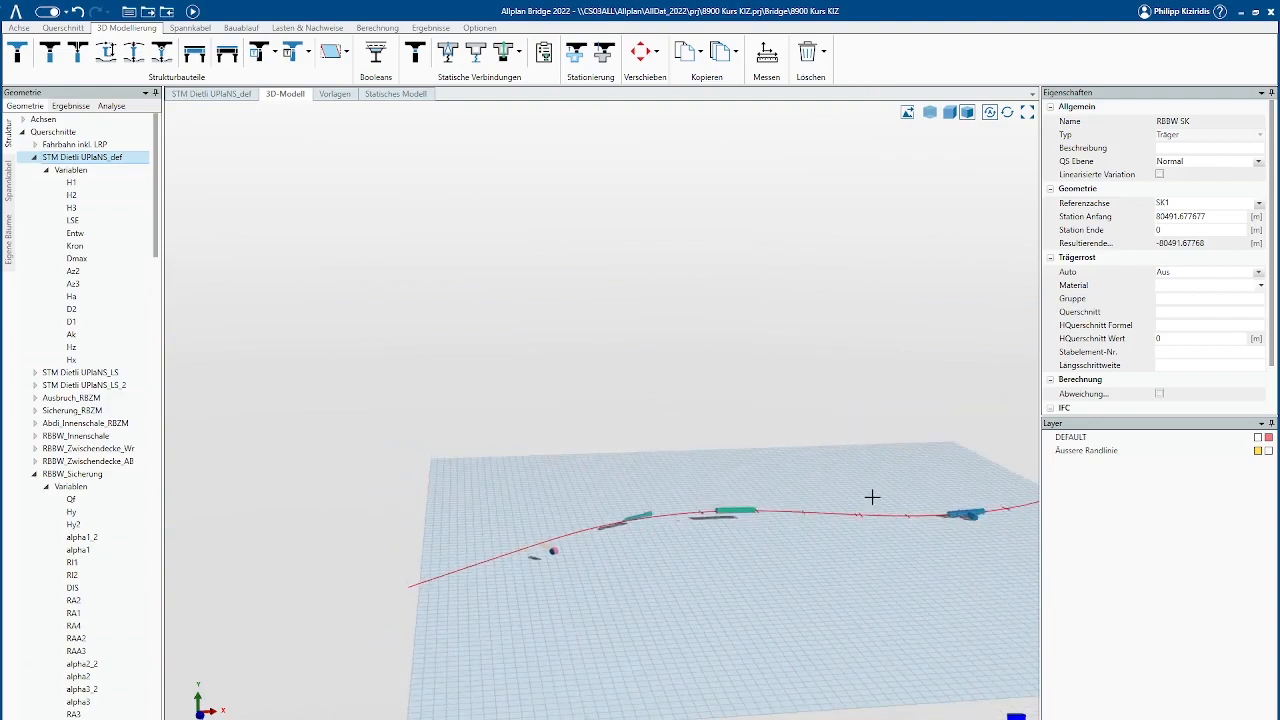
- Examine the blue tunnel section with its side branch on the alignment, from above and close up at its open end
{"action": "scroll", "coordinate": [499, 604], "scroll_direction": "down", "scroll_amount": 2}
{"action": "middle_click_drag", "start_coordinate": [924, 543], "coordinate": [979, 598]}
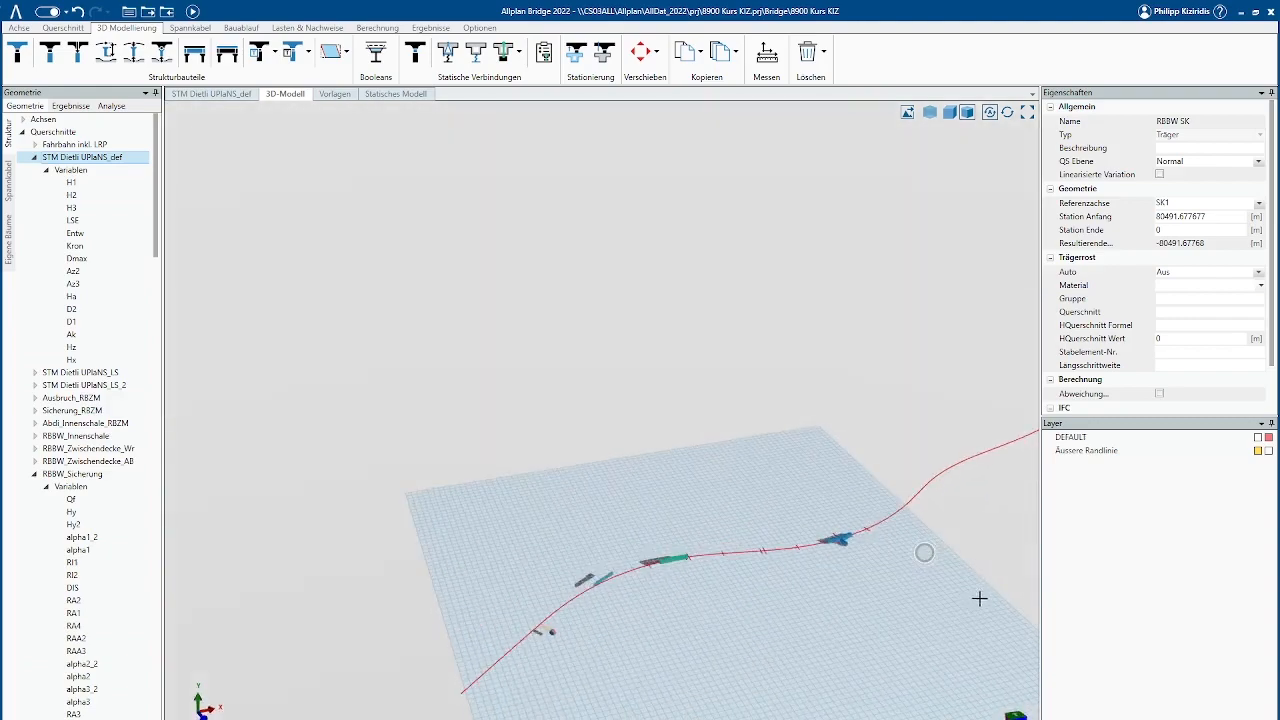
{"action": "scroll", "coordinate": [845, 548], "scroll_direction": "up", "scroll_amount": 6}
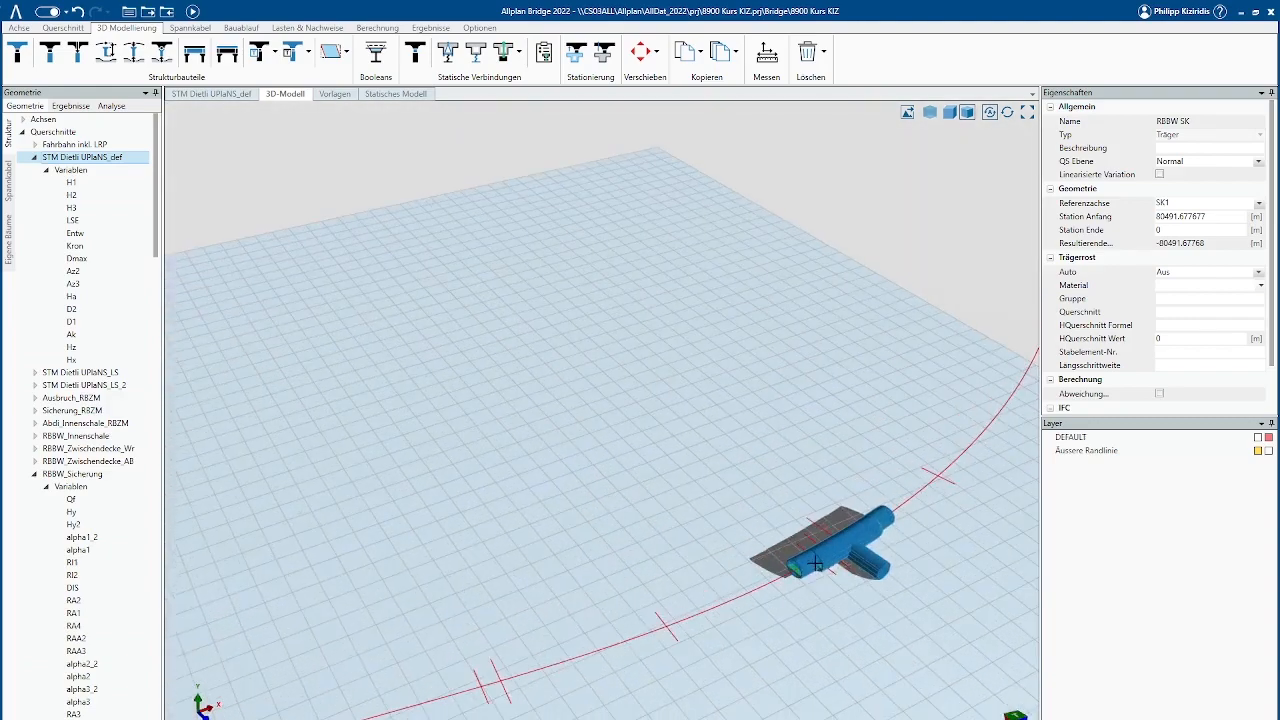
{"action": "scroll", "coordinate": [816, 566], "scroll_direction": "up", "scroll_amount": 3}
{"action": "scroll", "coordinate": [638, 455], "scroll_direction": "down", "scroll_amount": 4}
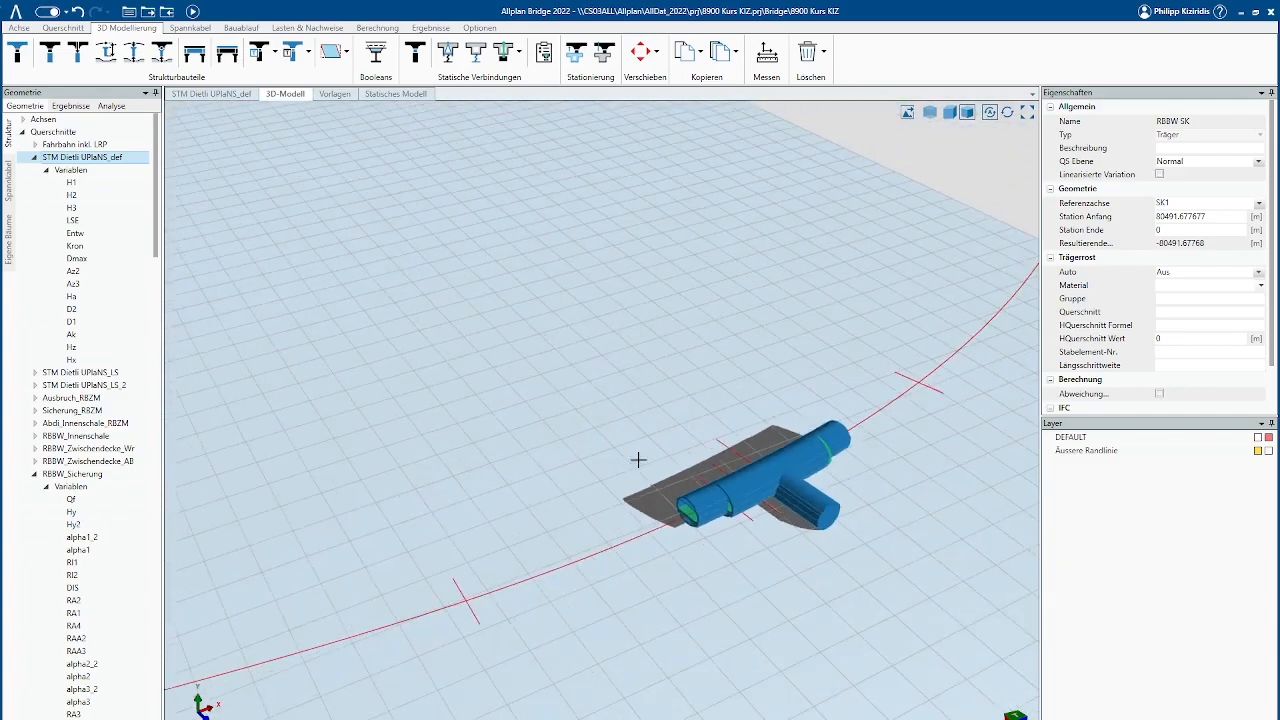
{"action": "scroll", "coordinate": [728, 617], "scroll_direction": "down", "scroll_amount": 1}
{"action": "mouse_move", "coordinate": [824, 632]}
{"action": "middle_mouse_down"}
{"action": "mouse_move", "coordinate": [864, 598]}
{"action": "mouse_move", "coordinate": [886, 552]}
{"action": "middle_mouse_up"}
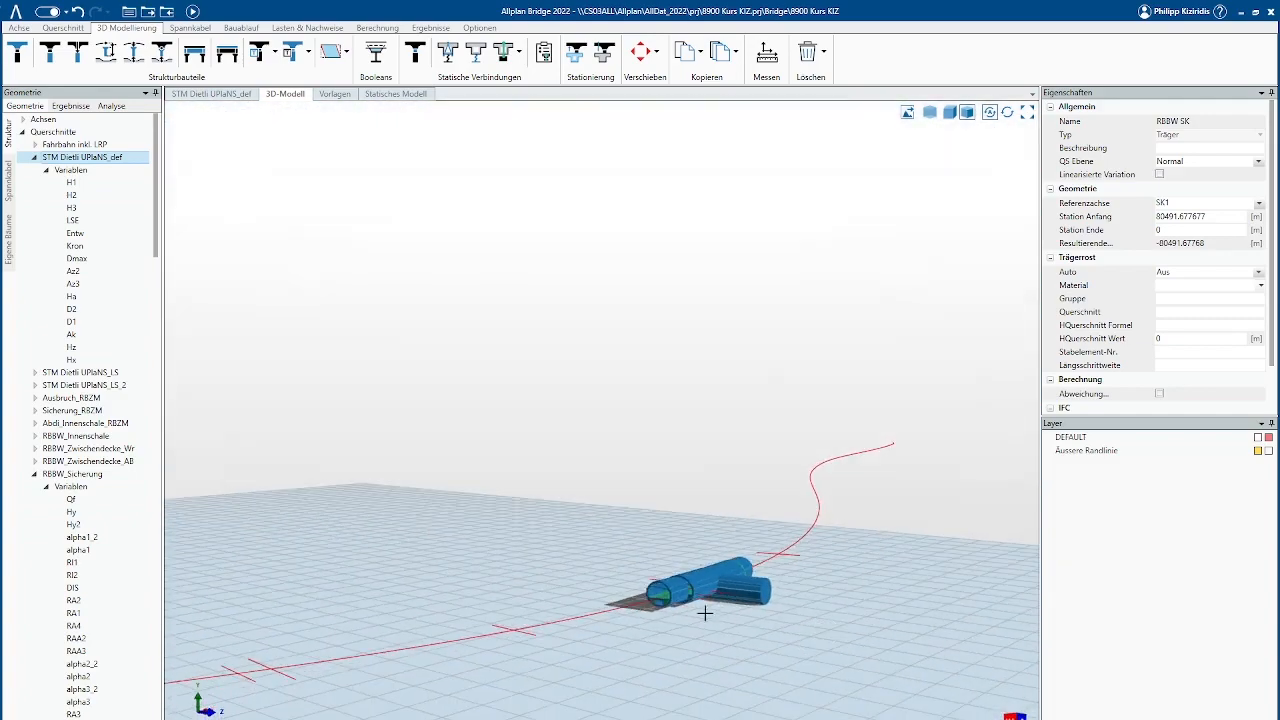
{"action": "scroll", "coordinate": [705, 613], "scroll_direction": "up", "scroll_amount": 3}
{"action": "scroll", "coordinate": [689, 629], "scroll_direction": "up", "scroll_amount": 3}
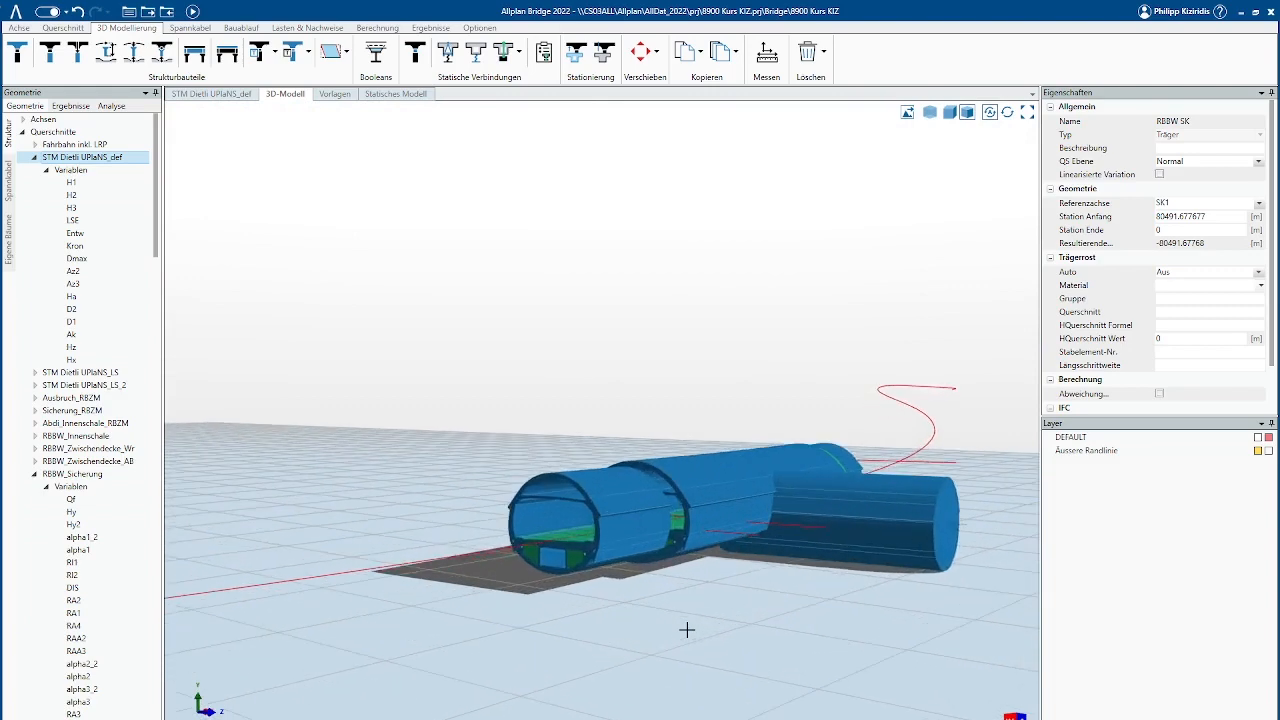
{"action": "middle_click_drag", "start_coordinate": [600, 641], "coordinate": [686, 641]}
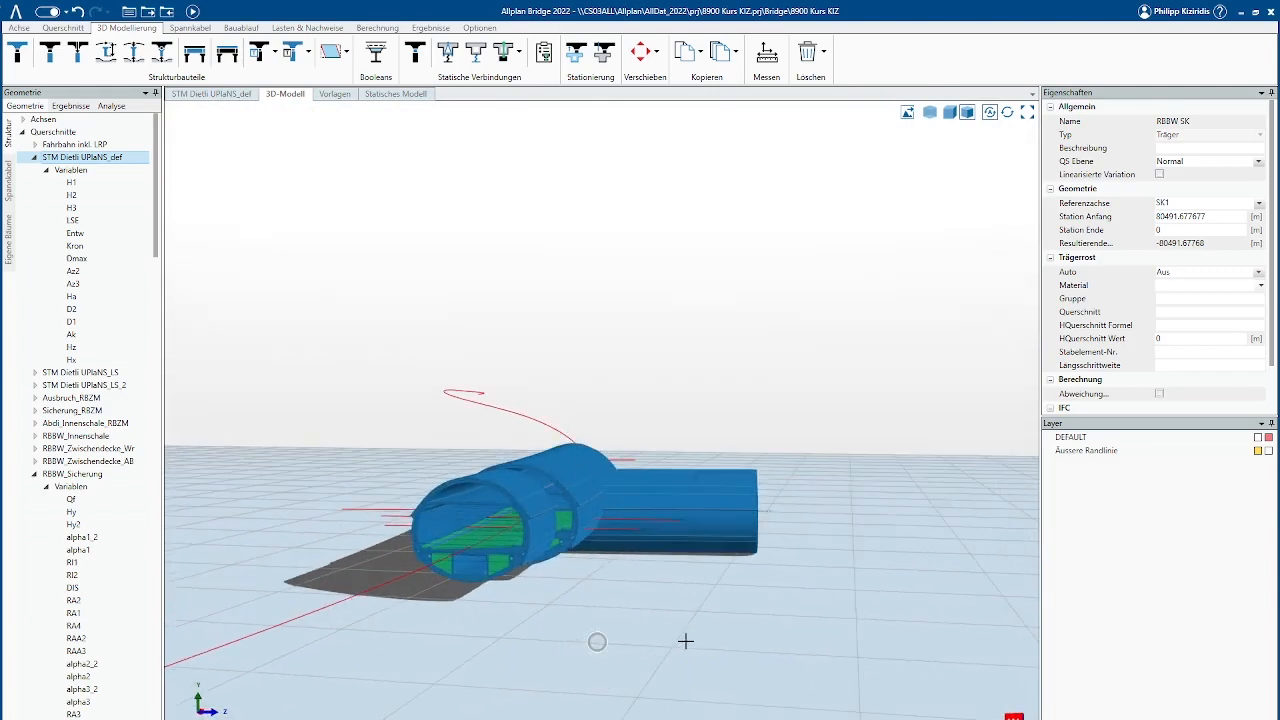